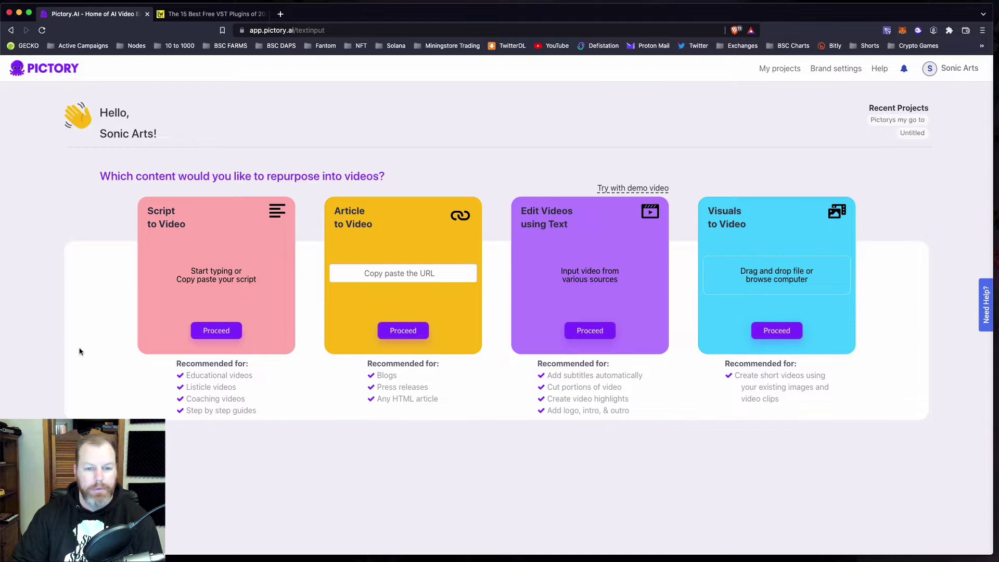
# Copy the web address of the Lifewire article 'The 15 Best Free VST Plugins of 2022'.
pyautogui.click(237, 14)
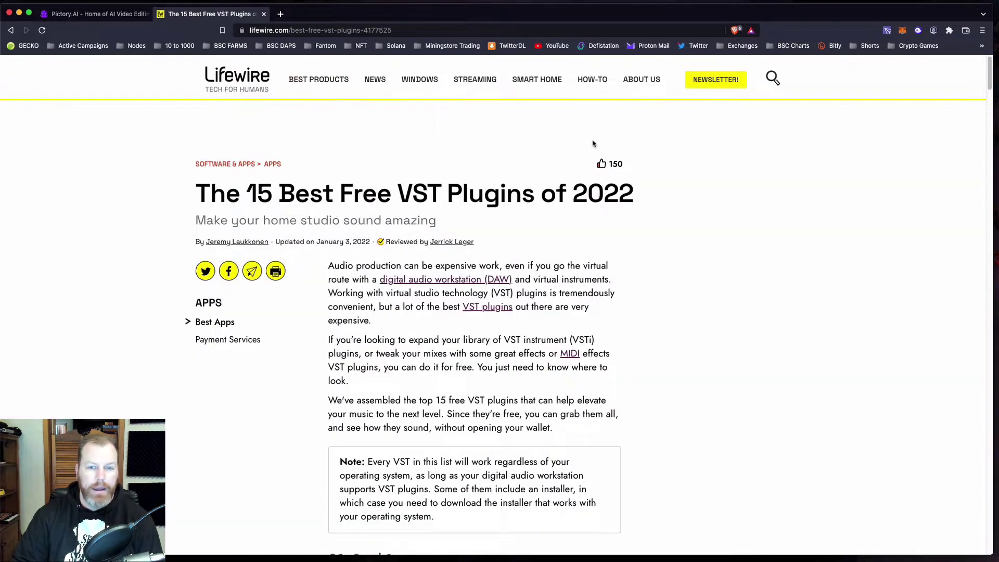
pyautogui.click(409, 30)
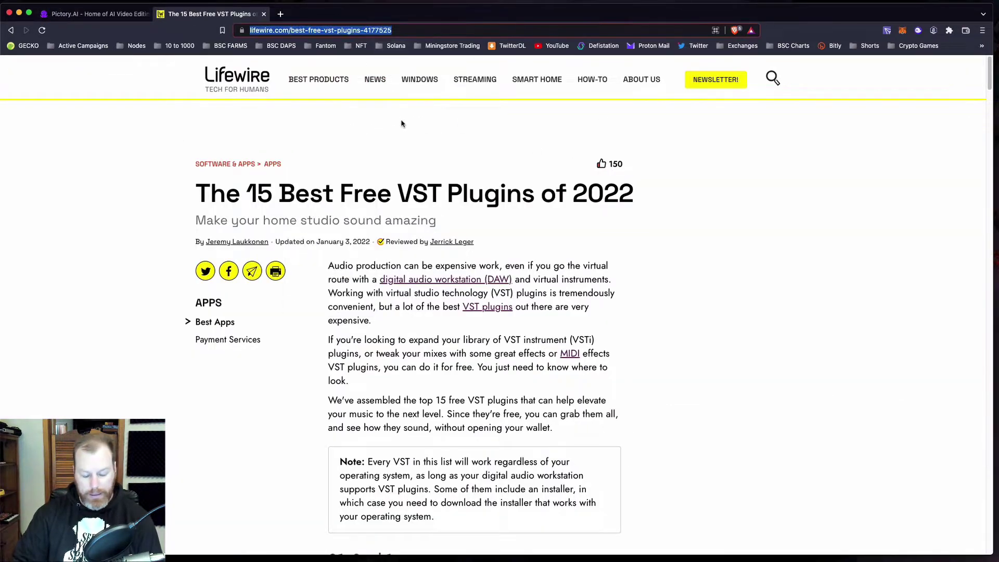
pyautogui.press('super+c')
pyautogui.scroll(-2, 517, 322)
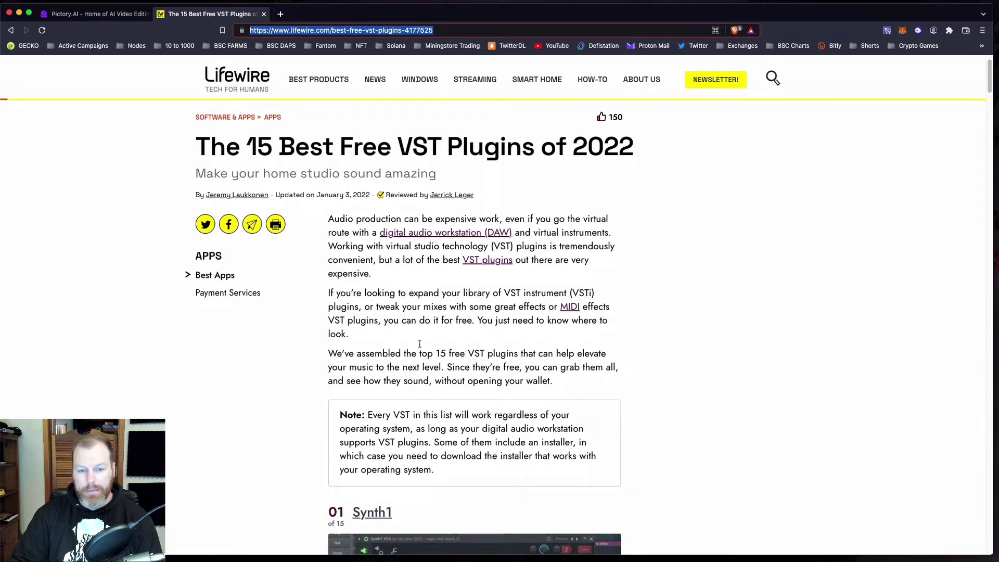
# Paste the Lifewire article URL into Article to Video and generate its summary.
pyautogui.click(98, 13)
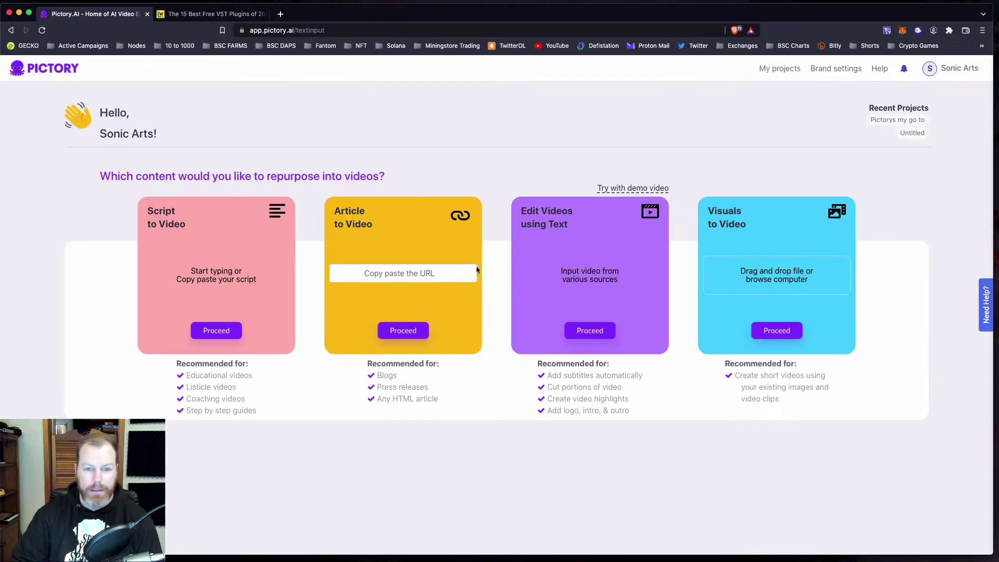
pyautogui.click(211, 14)
pyautogui.click(100, 15)
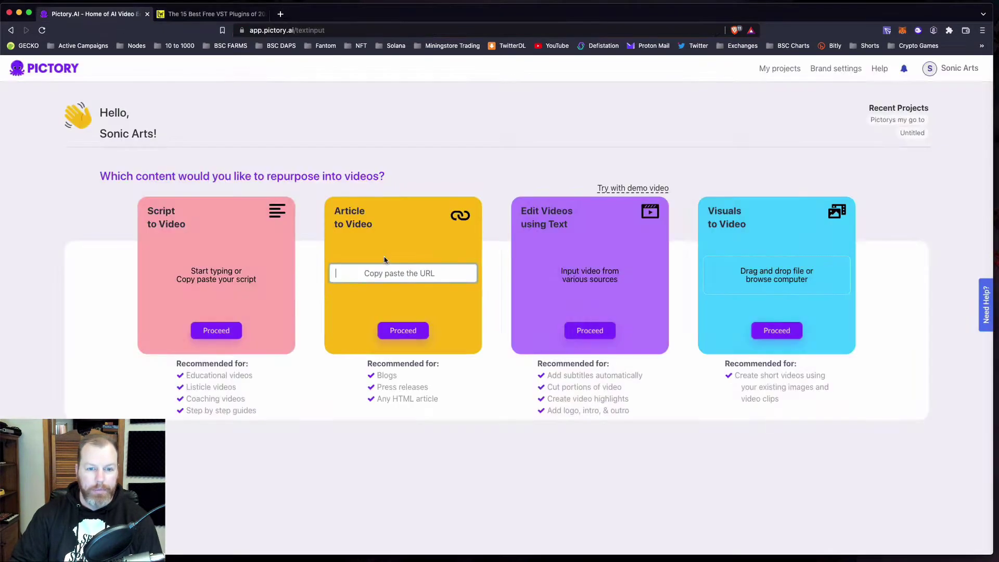
pyautogui.click(347, 250)
pyautogui.press('super+v')
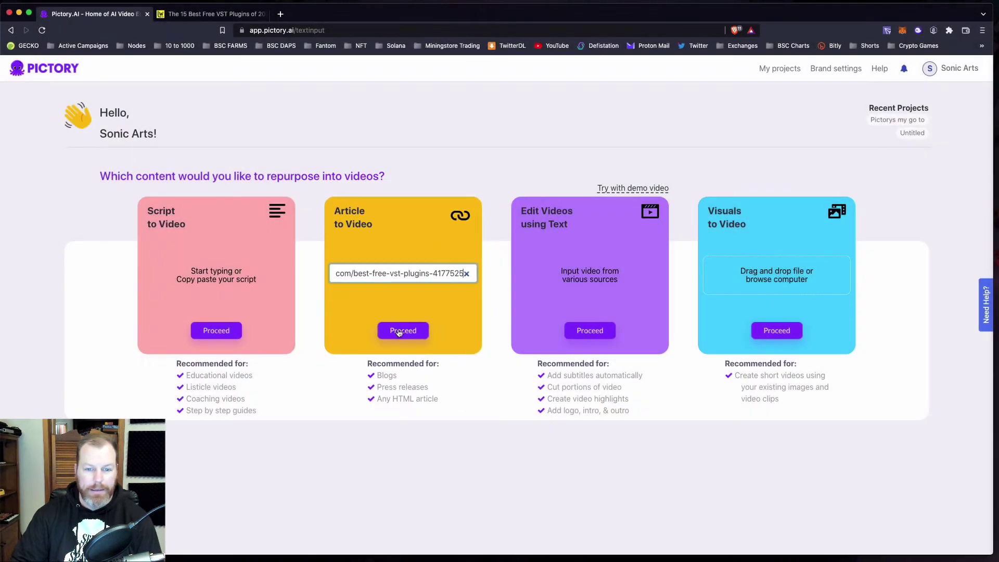
pyautogui.click(399, 332)
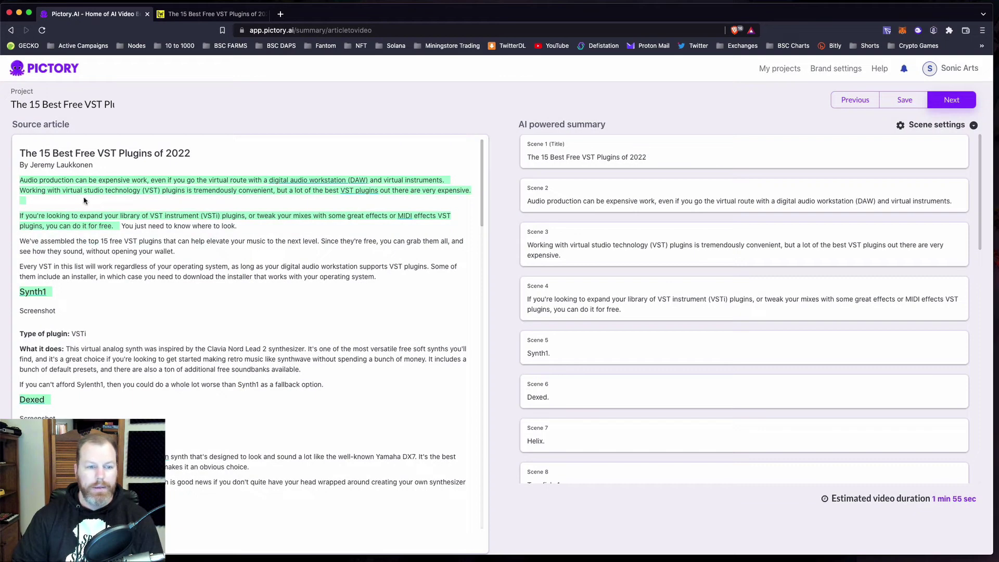
# Remove the three intro sentences from the summary so Synth1 follows the title, then continue.
pyautogui.moveTo(483, 197); pyautogui.dragTo(474, 158)
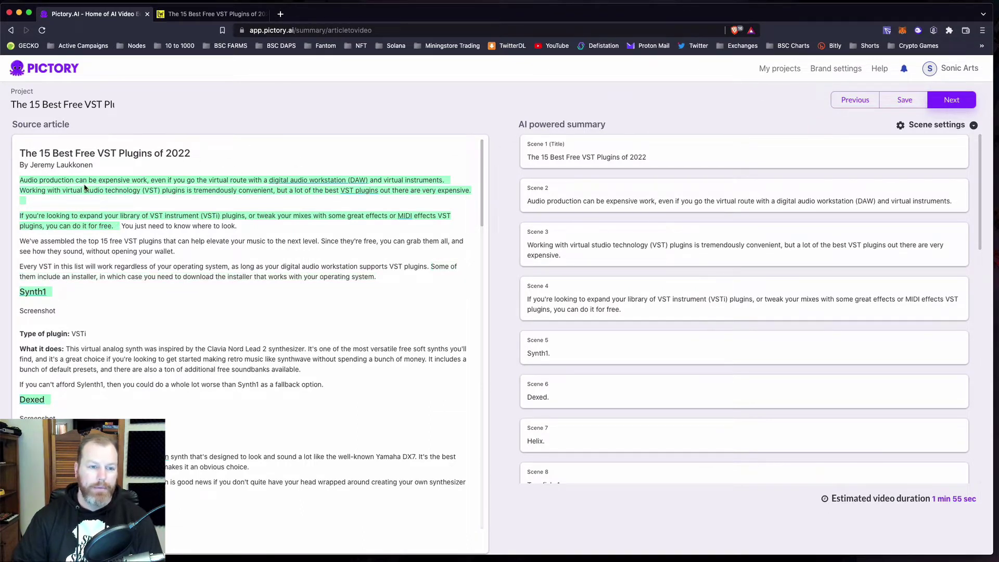
pyautogui.moveTo(92, 228)
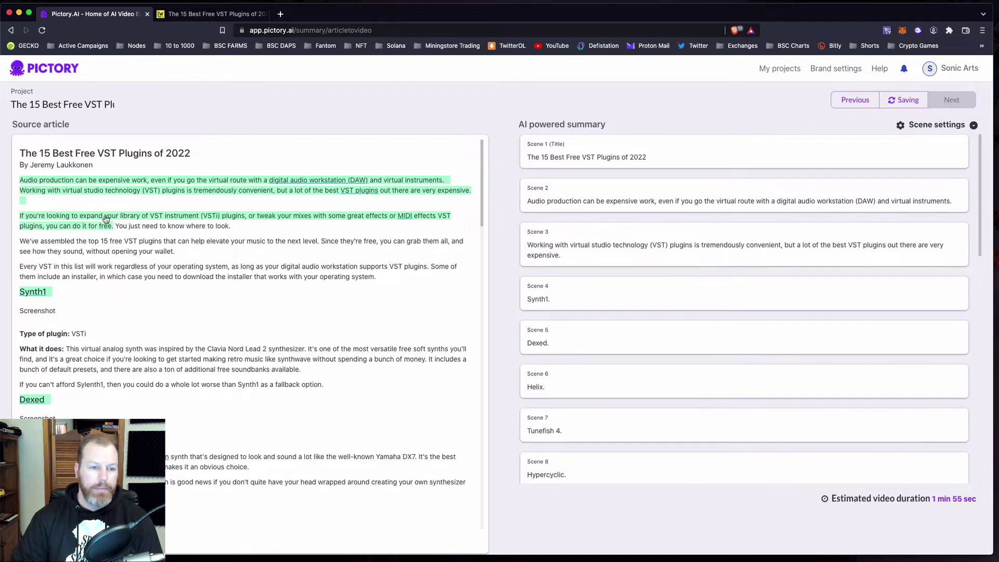
pyautogui.click(116, 226)
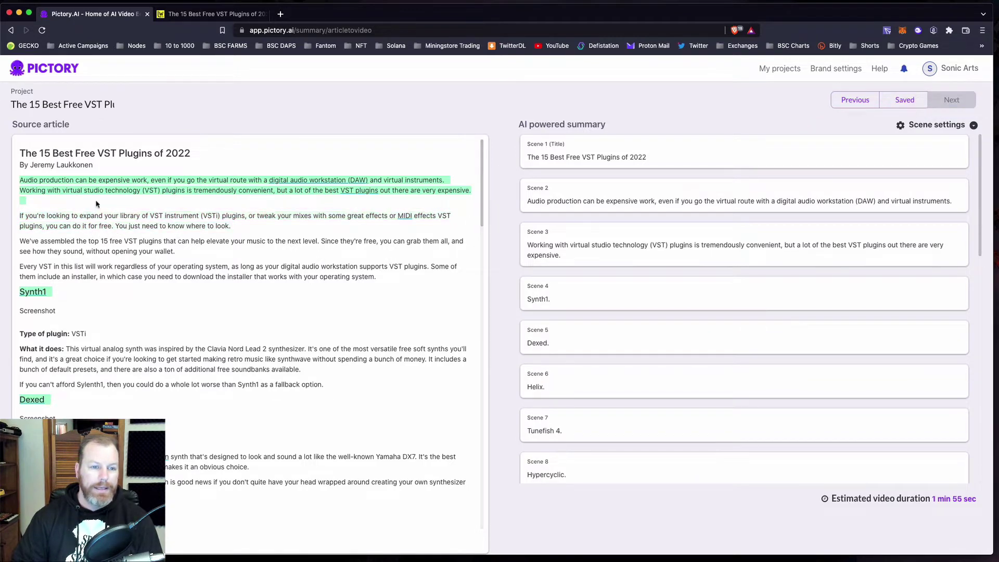
pyautogui.click(24, 202)
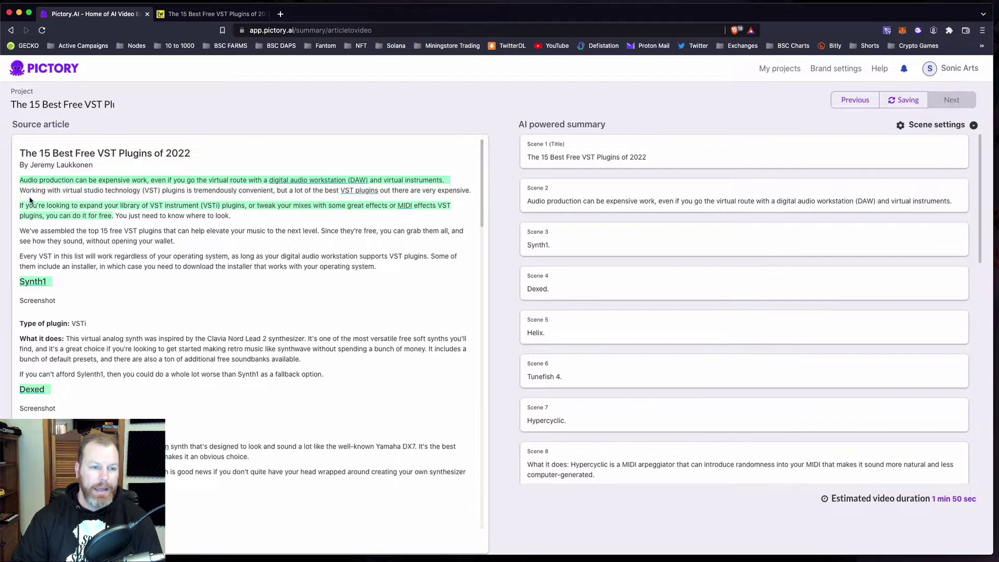
pyautogui.click(447, 180)
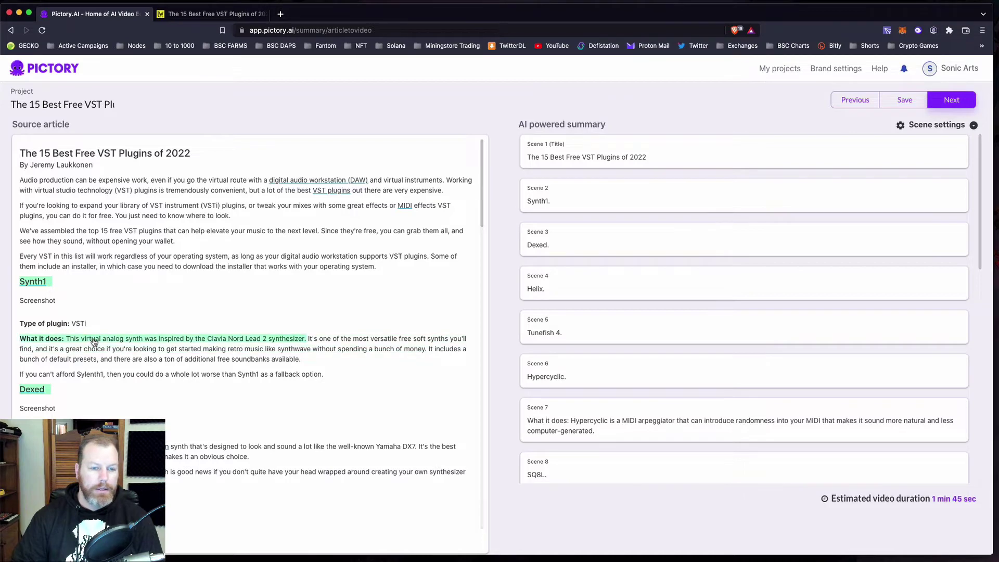
pyautogui.click(144, 350)
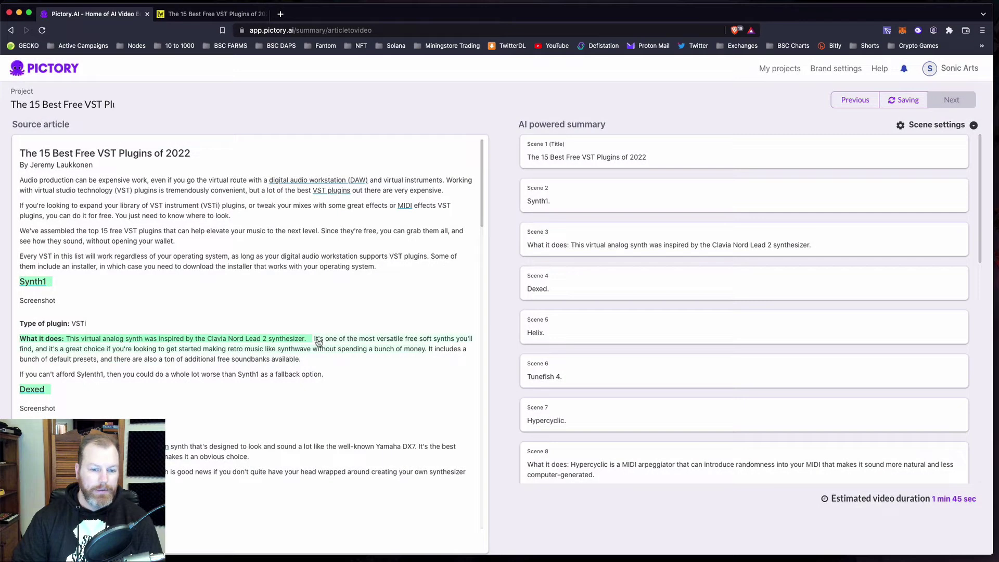
# Choose the 16:9 Landscape aspect ratio for the video instead of 1:1 square.
pyautogui.click(319, 343)
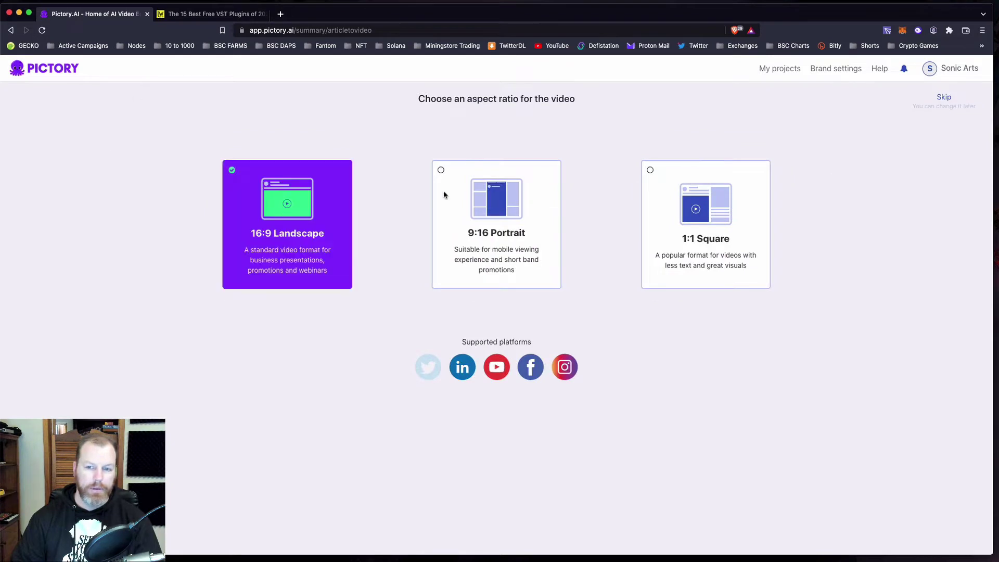
pyautogui.click(671, 221)
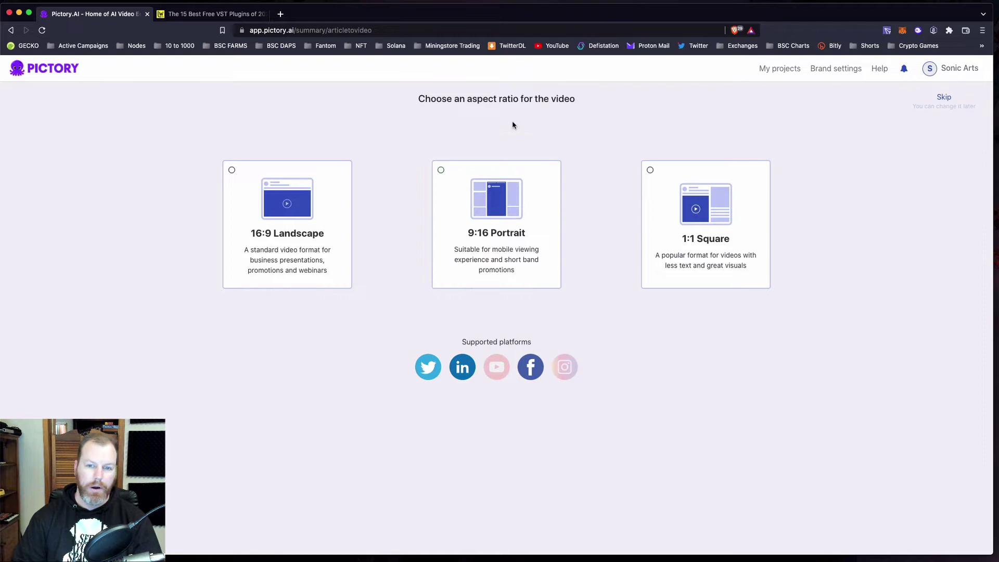
pyautogui.click(302, 219)
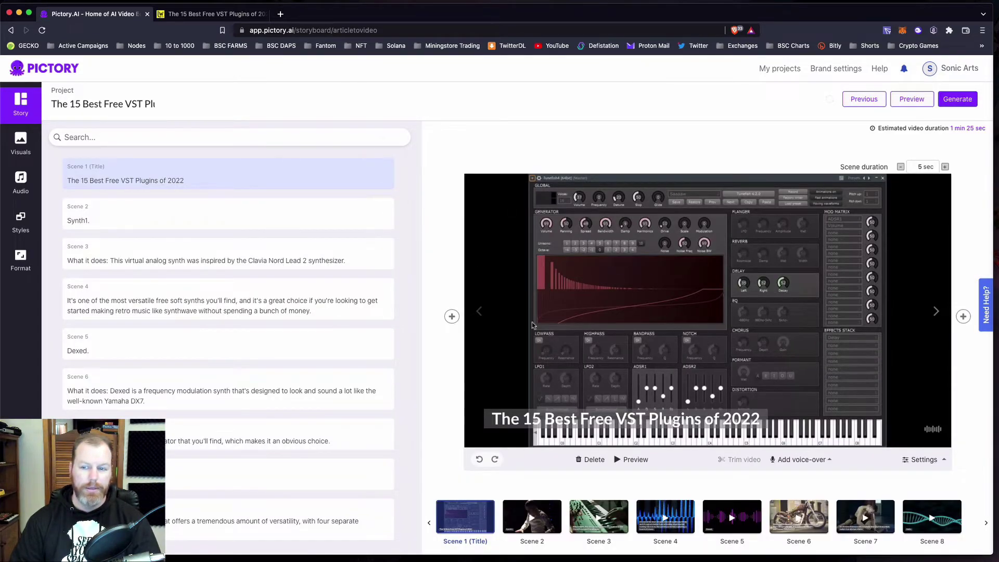
# Preview the Synth1 Scenes 2 and 3 and their stock visuals, then return to the script list.
pyautogui.click(185, 217)
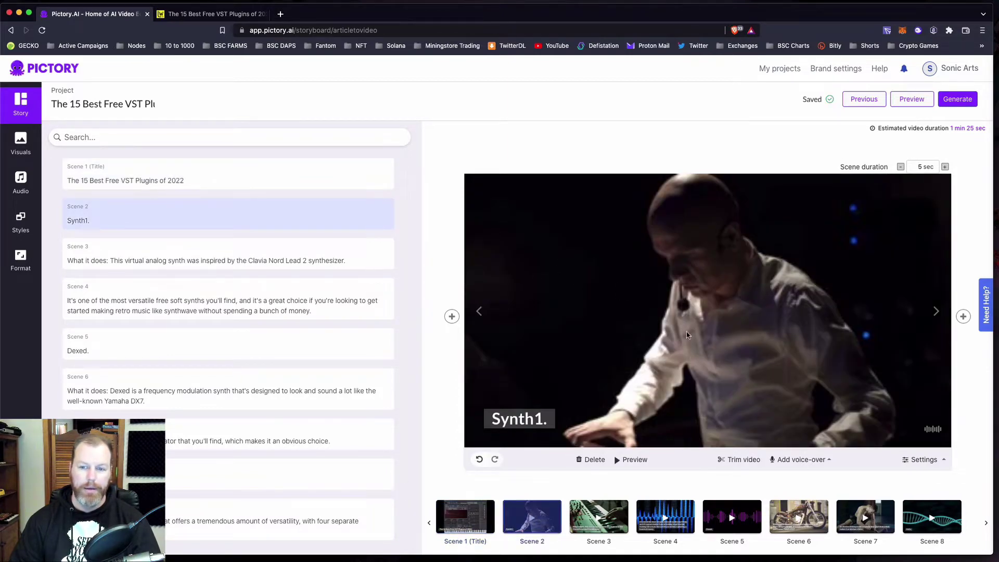
pyautogui.click(259, 246)
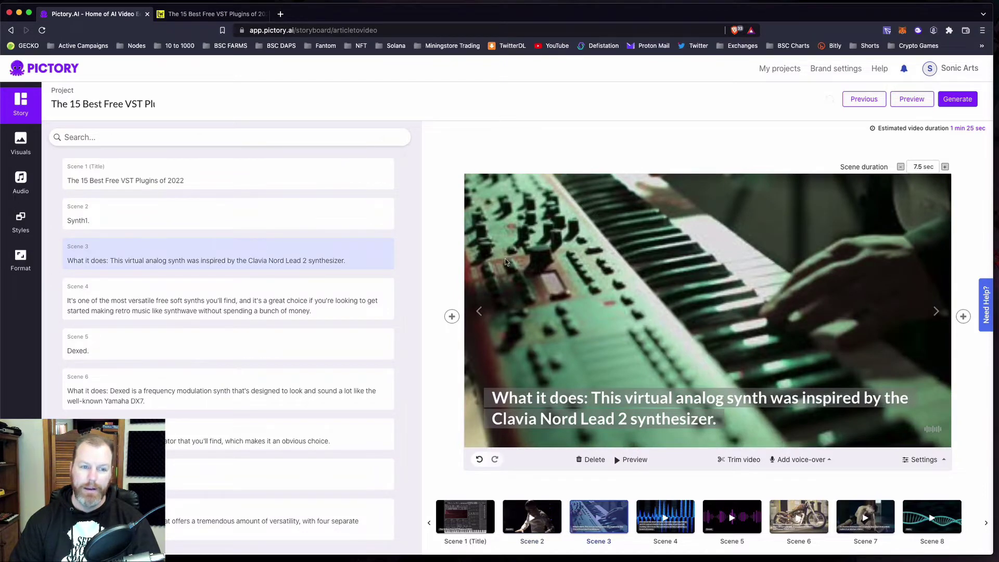
pyautogui.click(23, 147)
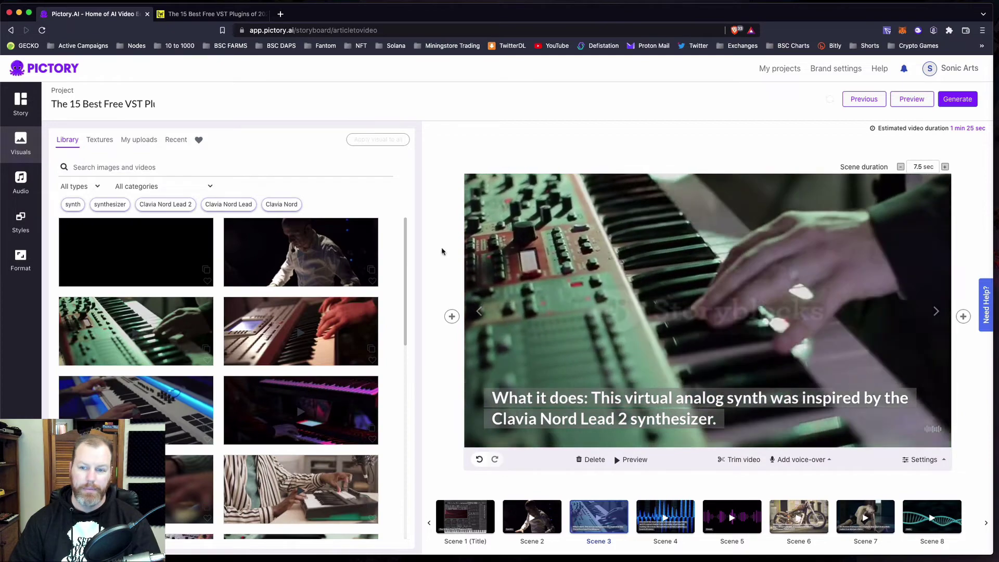
pyautogui.click(25, 100)
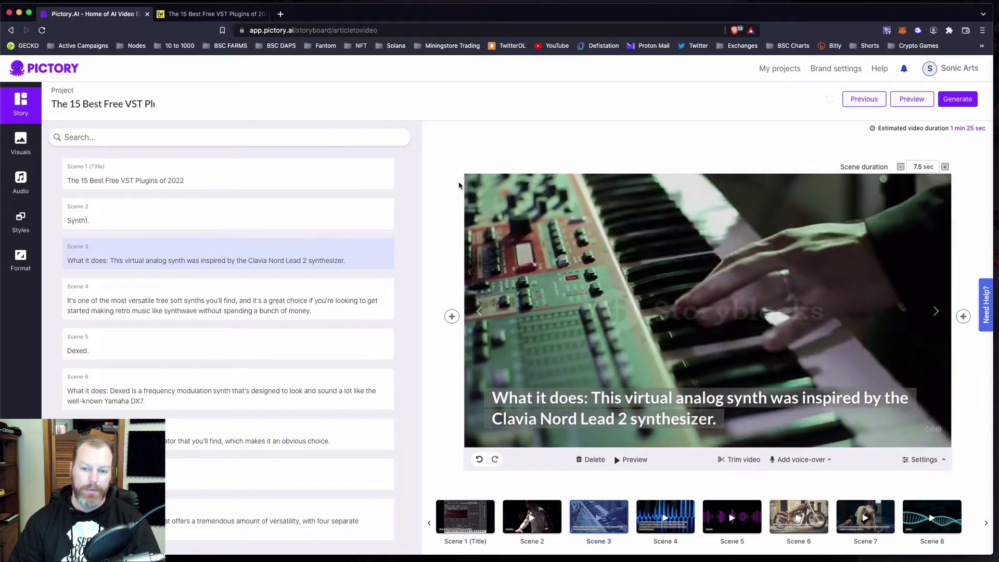
# Replace the title scene text with 'These are my favorite 3 VST plugins that you can ge…'.
pyautogui.click(104, 183)
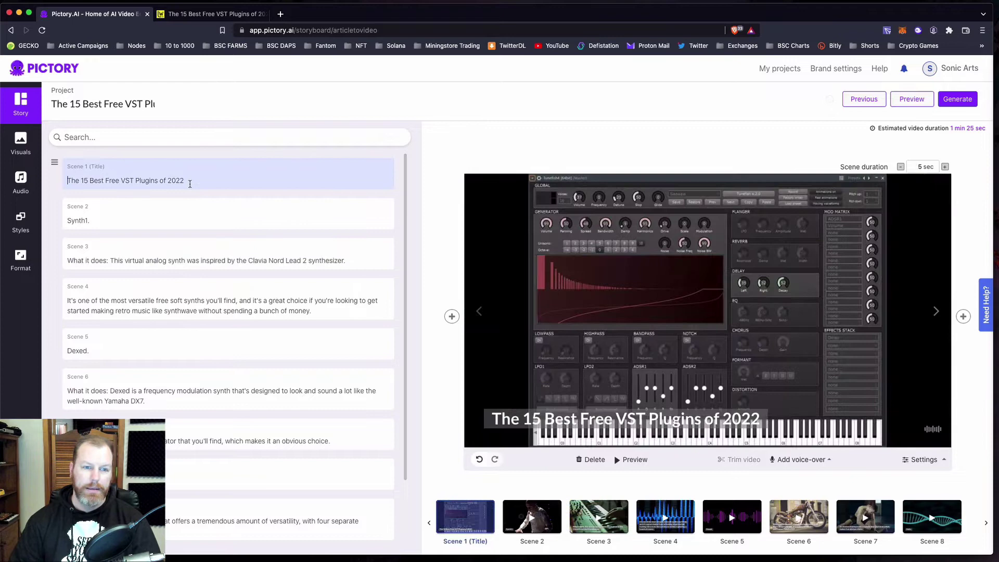
pyautogui.tripleClick(189, 183)
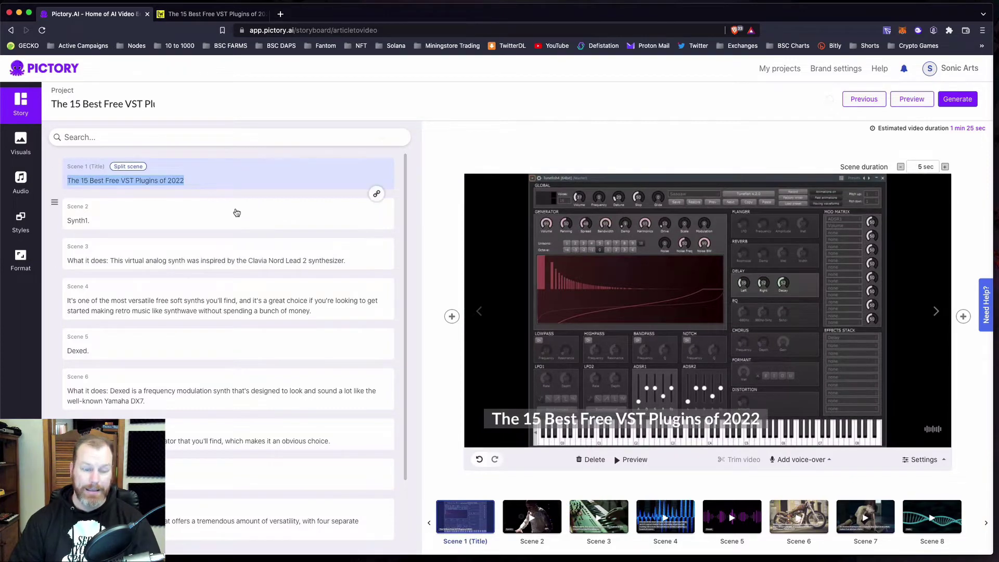
pyautogui.write('These are my f')
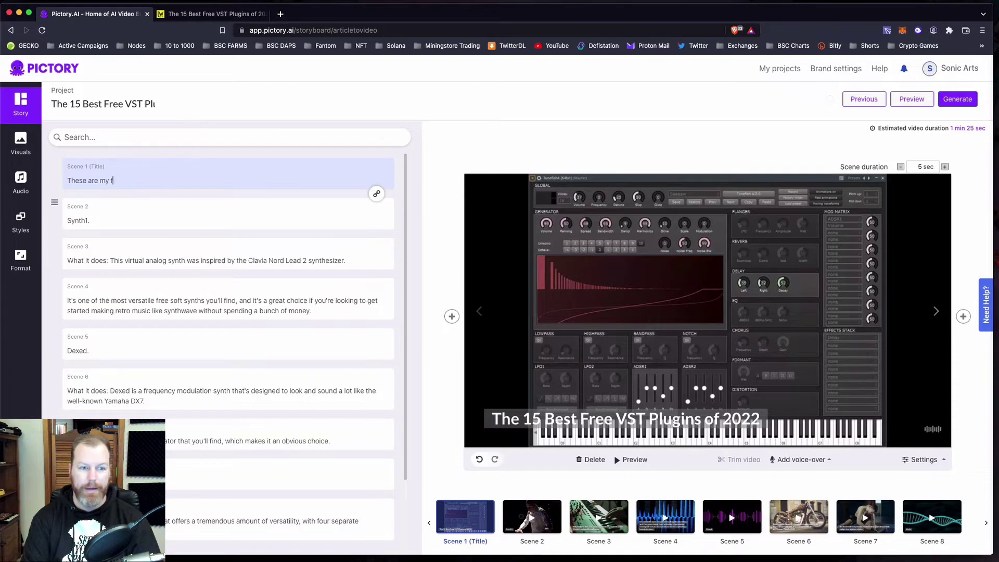
pyautogui.write('avorite ')
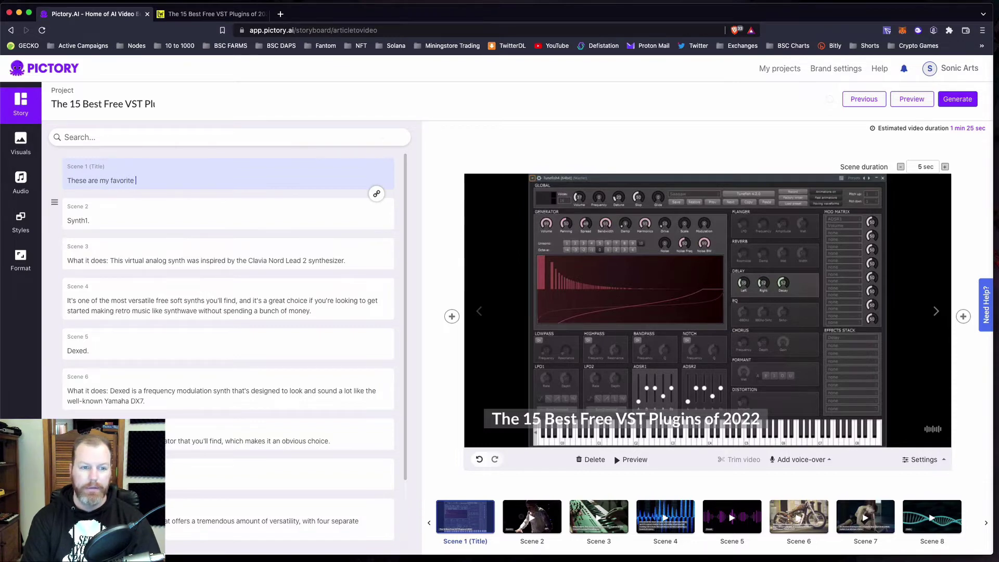
pyautogui.write('3')
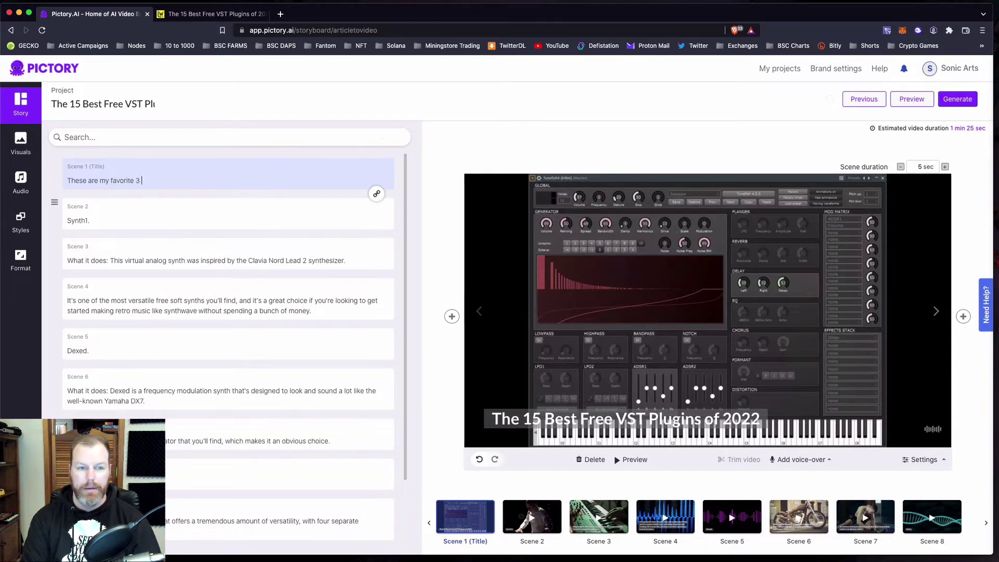
pyautogui.write(' VST plugins that')
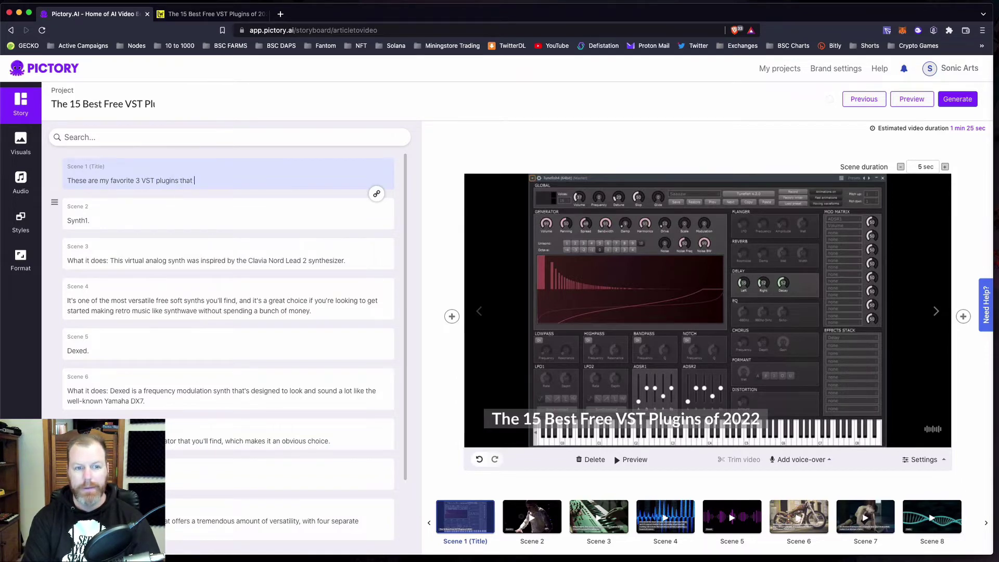
pyautogui.write(' you can get for free')
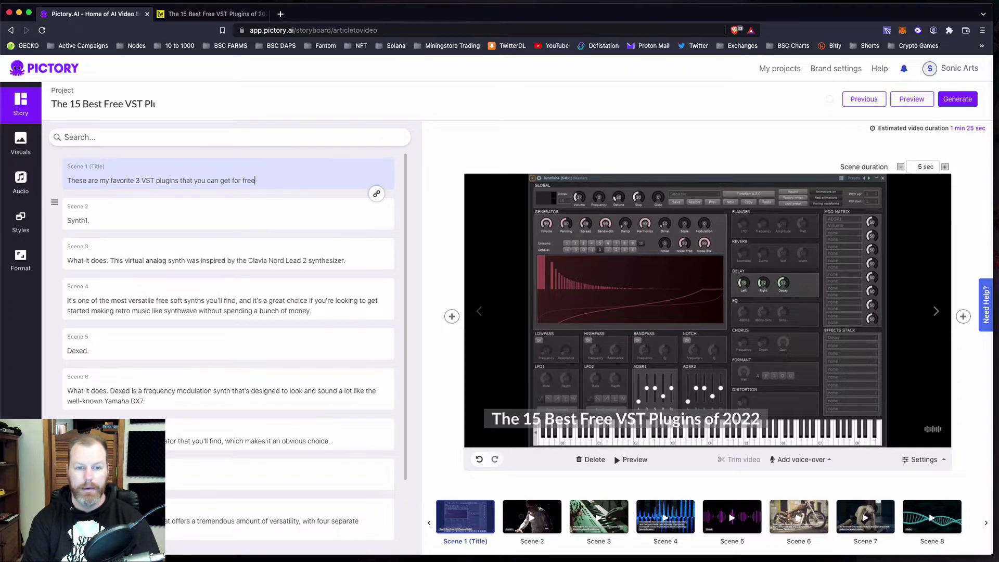
# Begin the Scene 5 text with 'The second is called' ahead of Dexed.
pyautogui.click(68, 351)
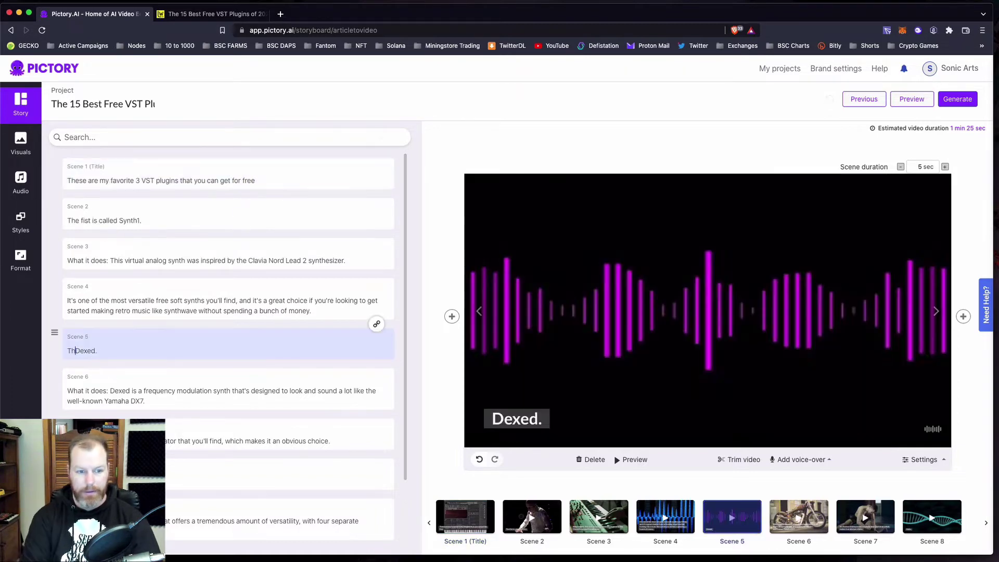
pyautogui.write('The secco')
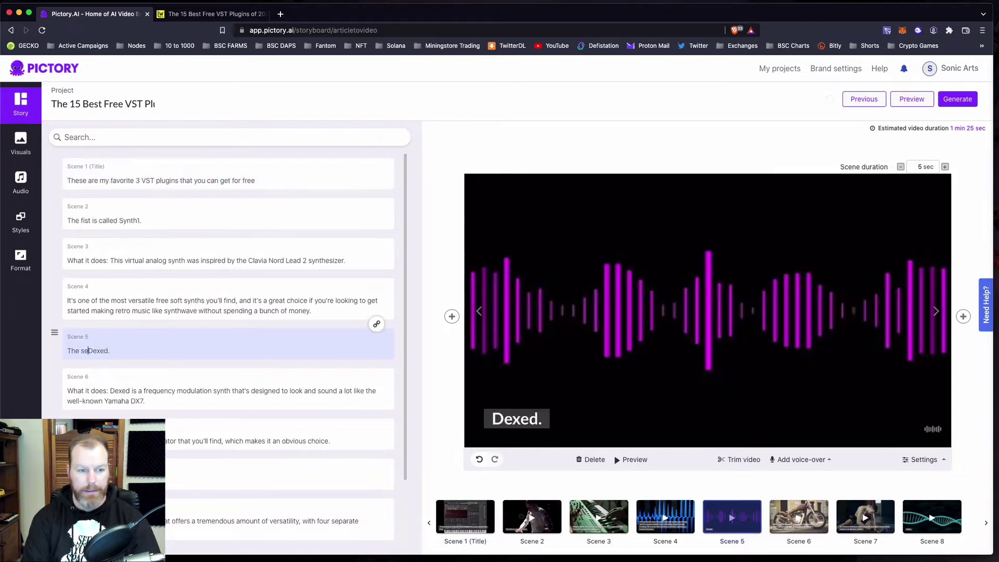
pyautogui.press('BackSpace')
pyautogui.press('BackSpace')
pyautogui.press('BackSpace')
pyautogui.write('cond is ')
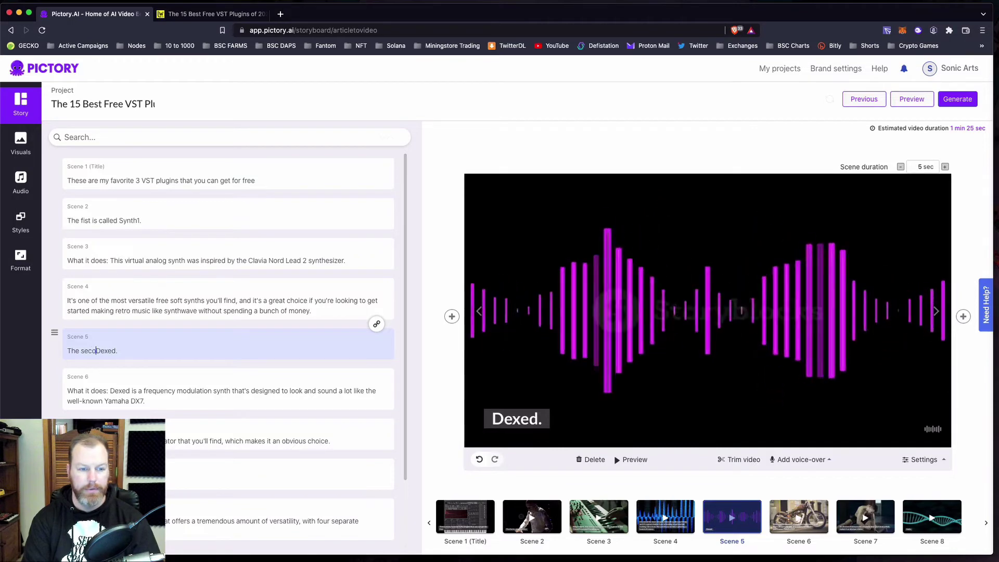
pyautogui.write('called')
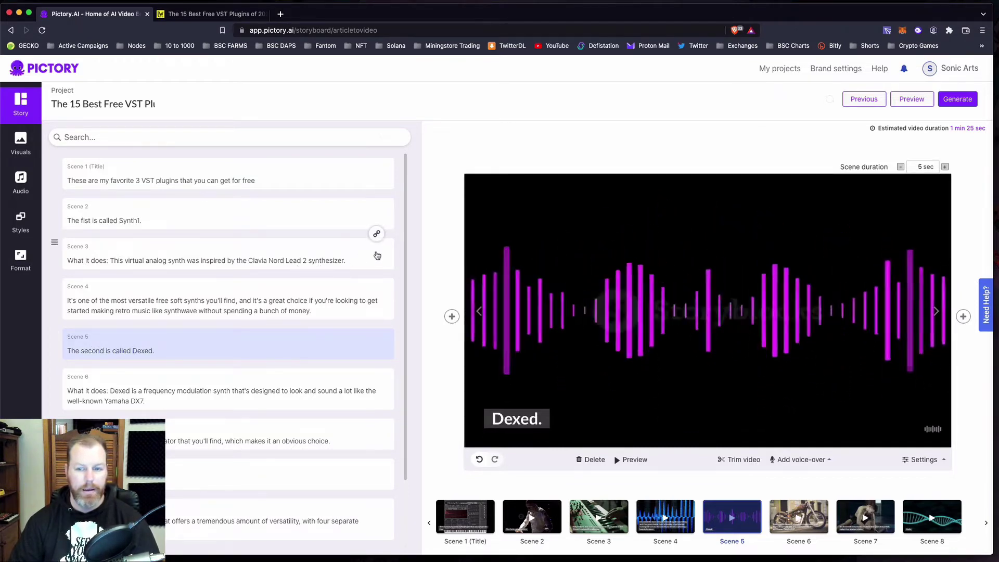
pyautogui.scroll(-3, 205, 320)
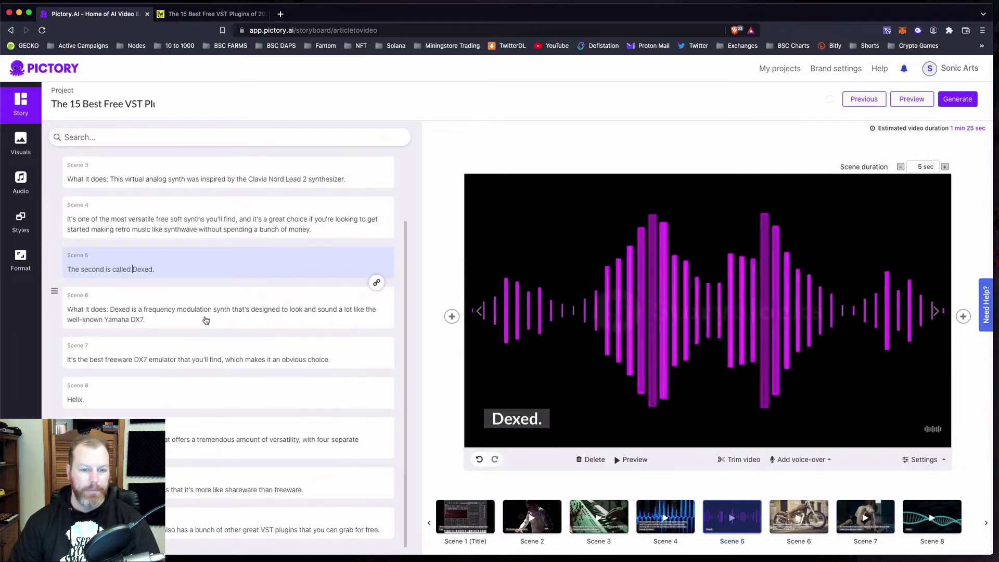
pyautogui.click(203, 321)
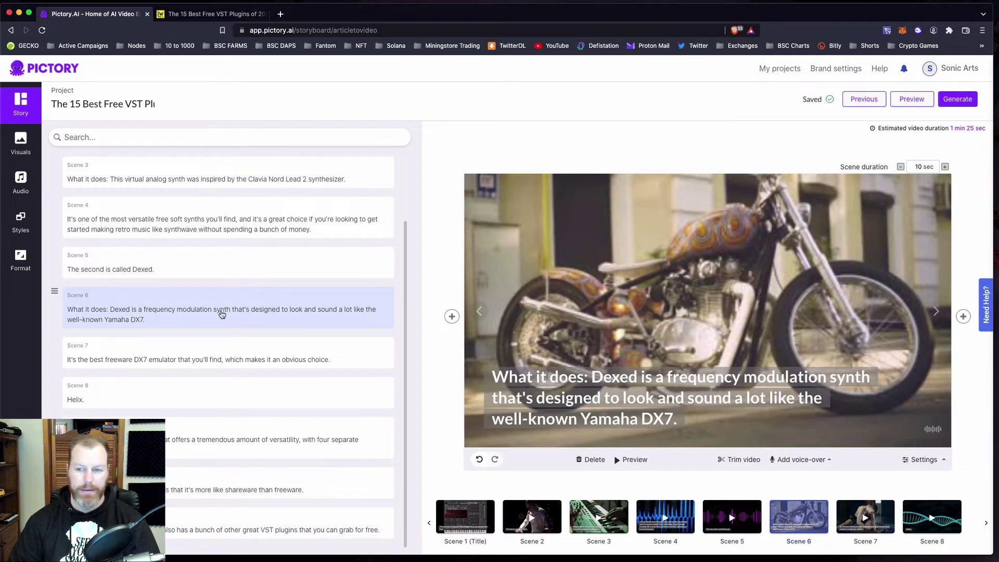
pyautogui.click(208, 321)
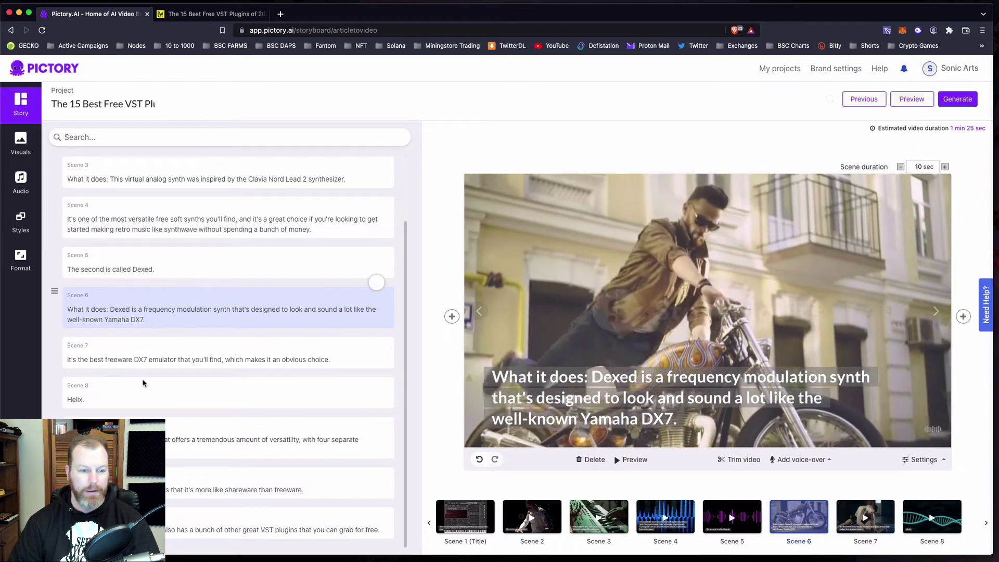
# Start the Helix scene text with 'And finaly we have'.
pyautogui.click(90, 397)
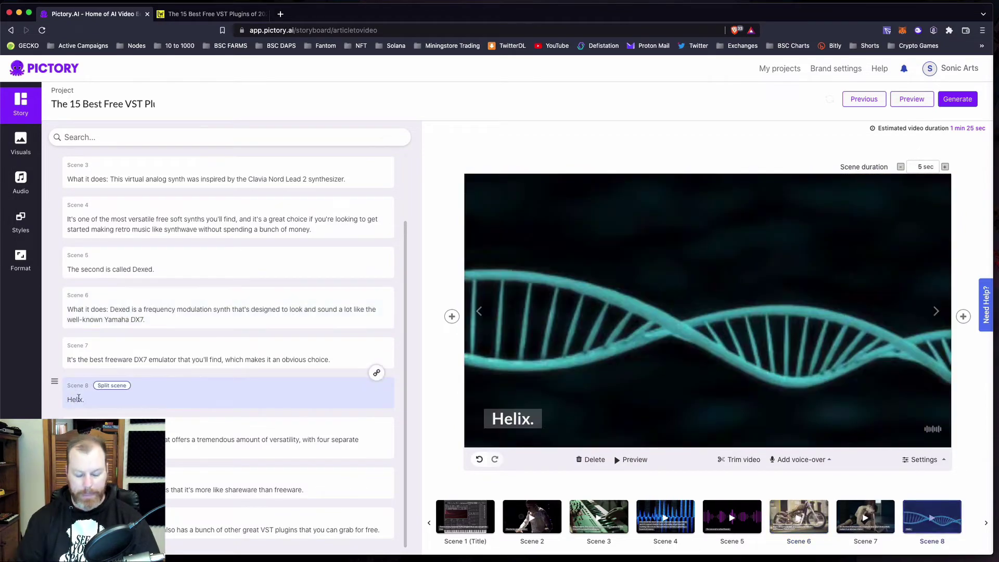
pyautogui.write('And final')
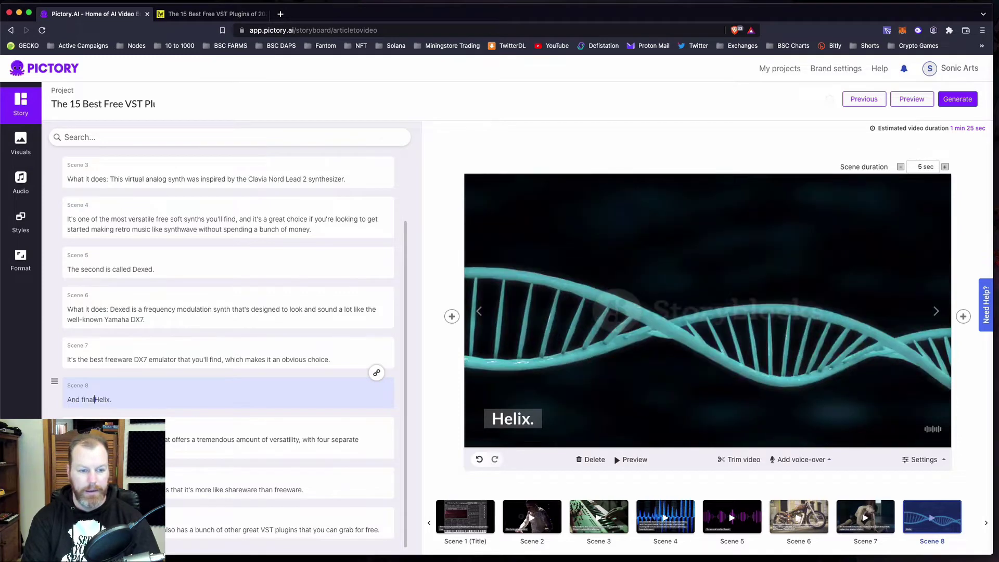
pyautogui.write('y we have')
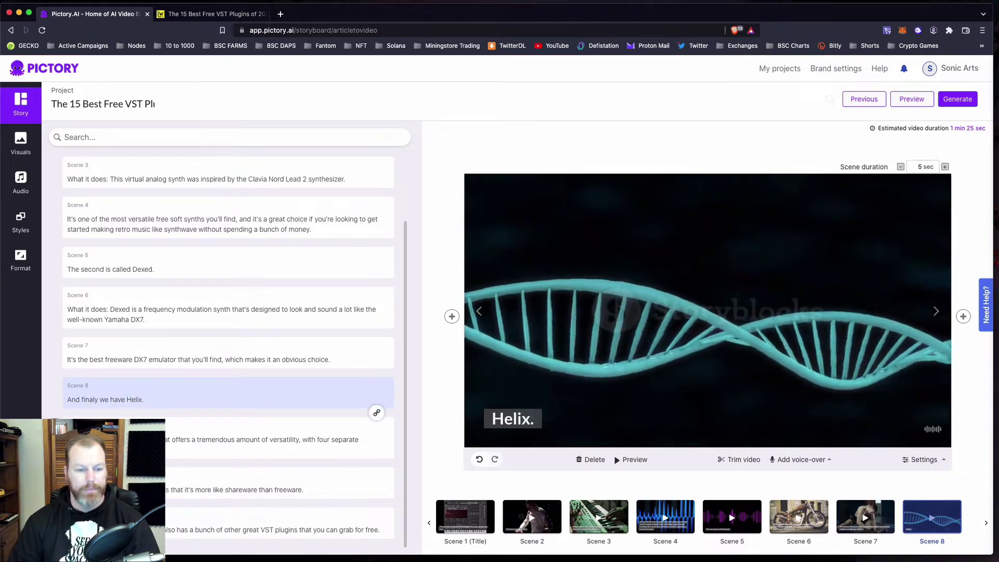
pyautogui.click(224, 443)
pyautogui.click(192, 484)
pyautogui.click(207, 528)
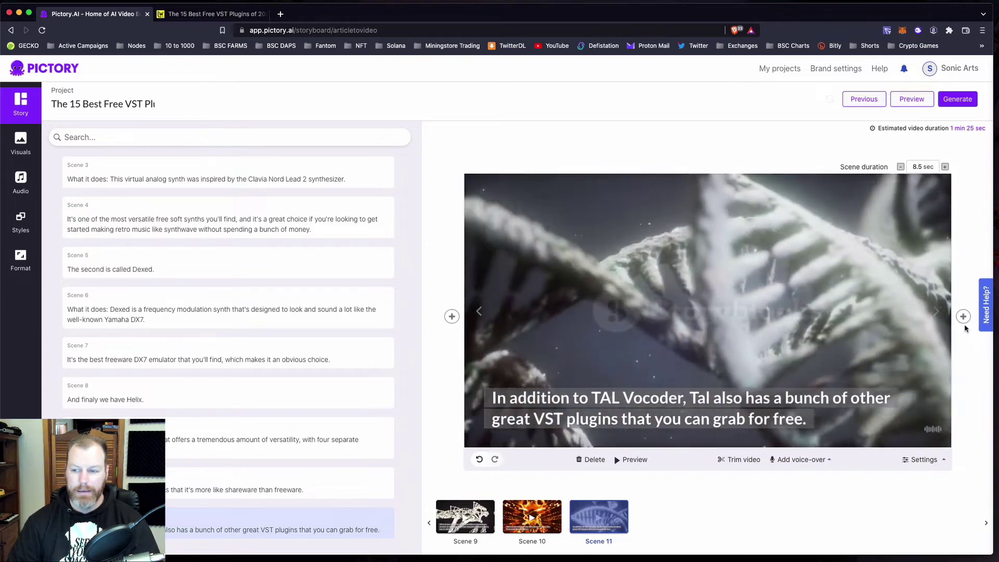
# Add a Text & Visuals Scene 12 captioned '…I will leave a link in the description.'.
pyautogui.moveTo(966, 323)
pyautogui.click(944, 358)
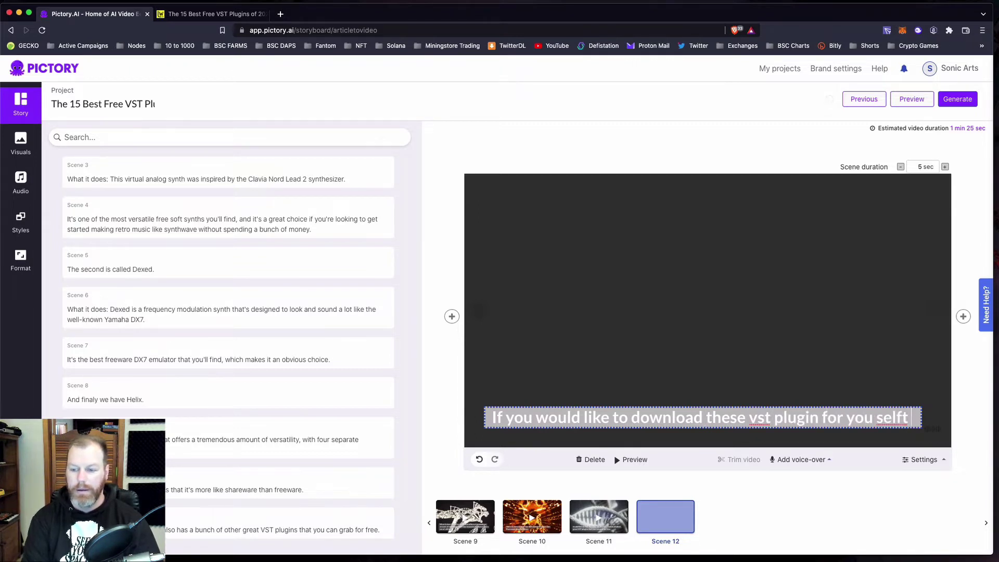
pyautogui.press('BackSpace')
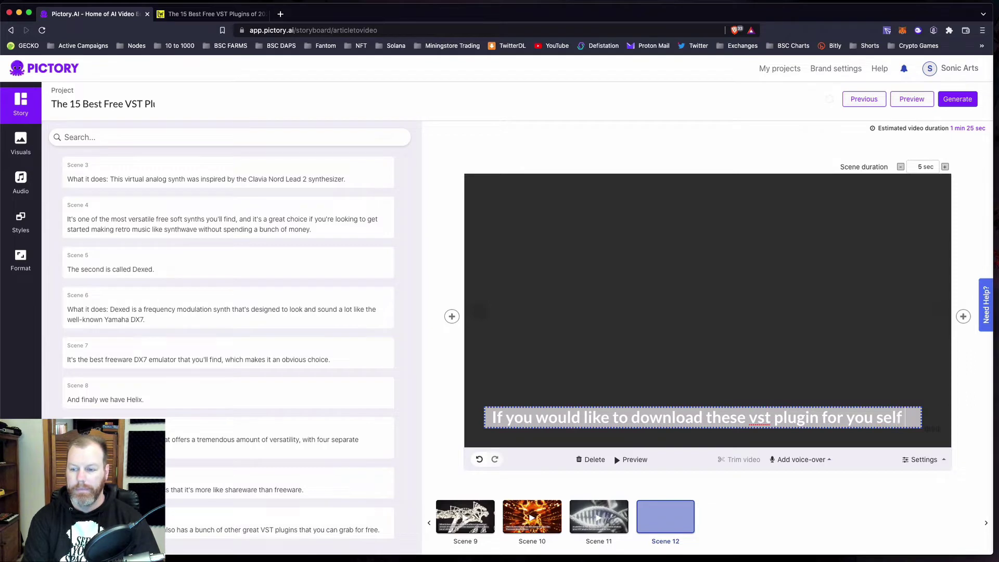
pyautogui.write('I wil')
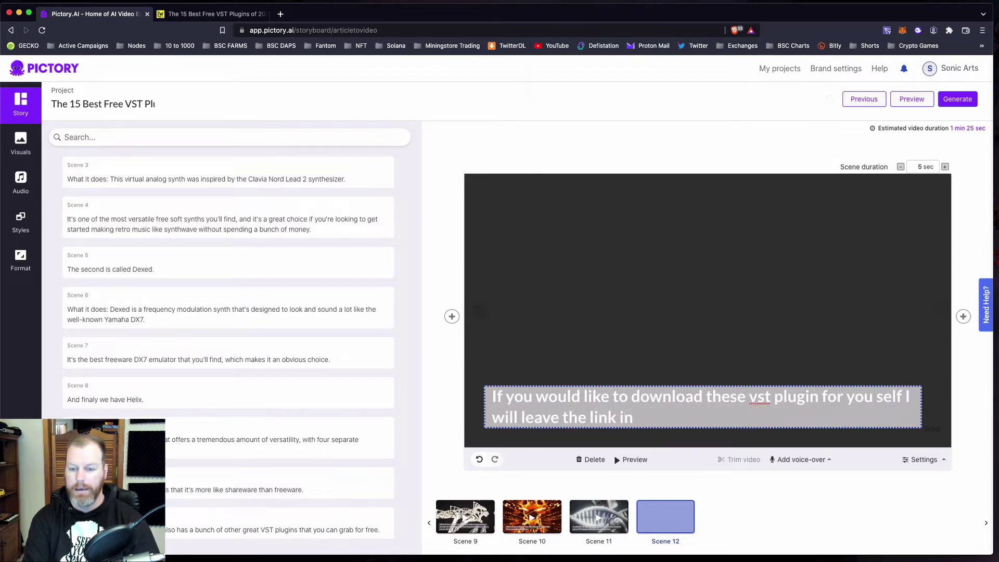
pyautogui.write('l leave a link in th')
pyautogui.press('BackSpace')
pyautogui.press('BackSpace')
pyautogui.write('a link in the description.')
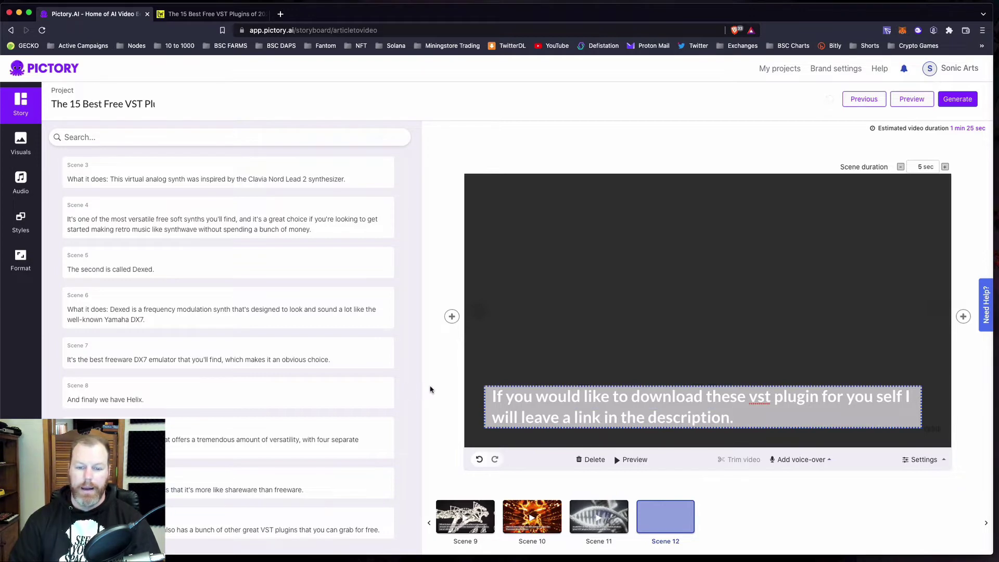
pyautogui.click(430, 388)
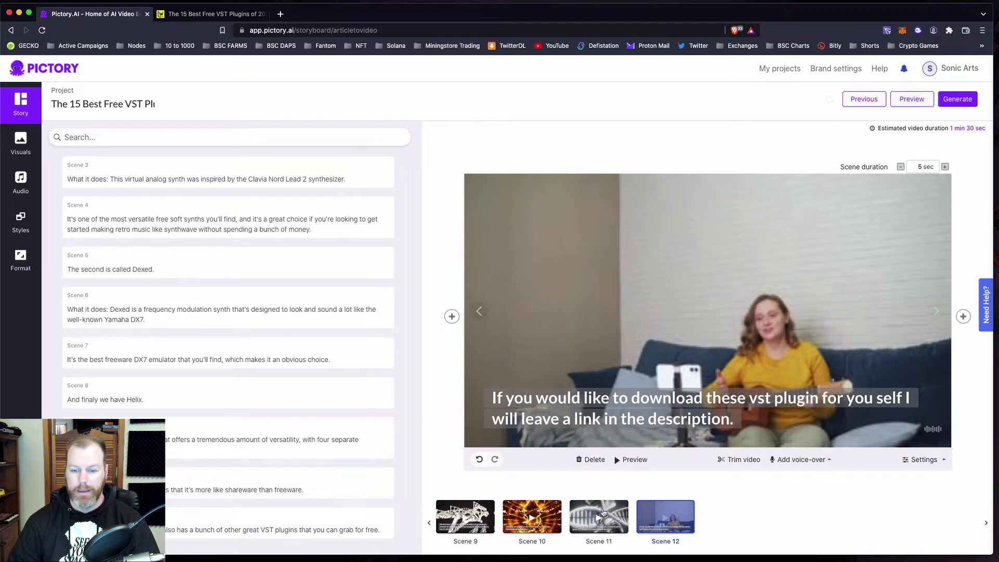
# Turn on visual zoom and pan for the title scene.
pyautogui.click(429, 523)
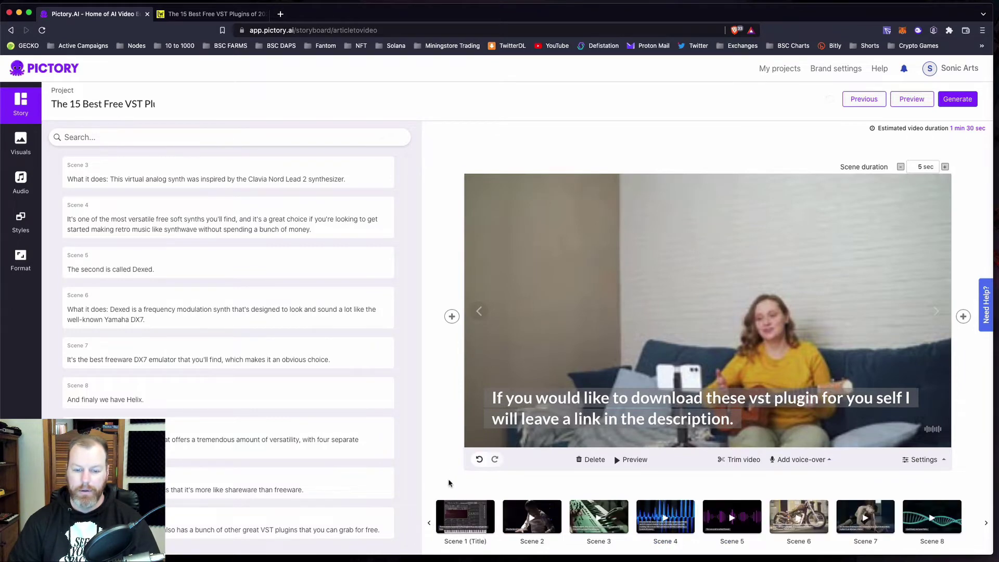
pyautogui.click(454, 516)
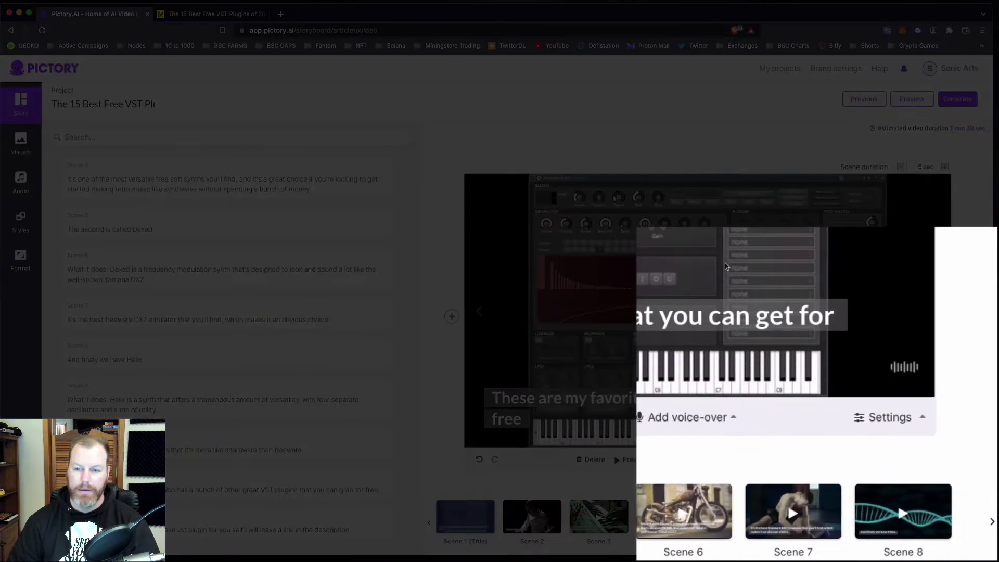
pyautogui.click(874, 415)
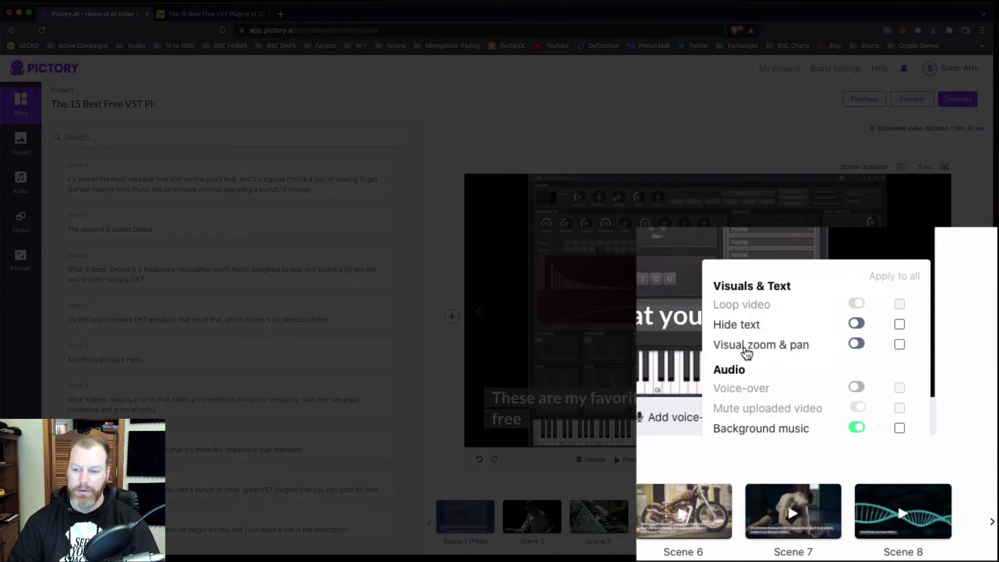
pyautogui.click(857, 345)
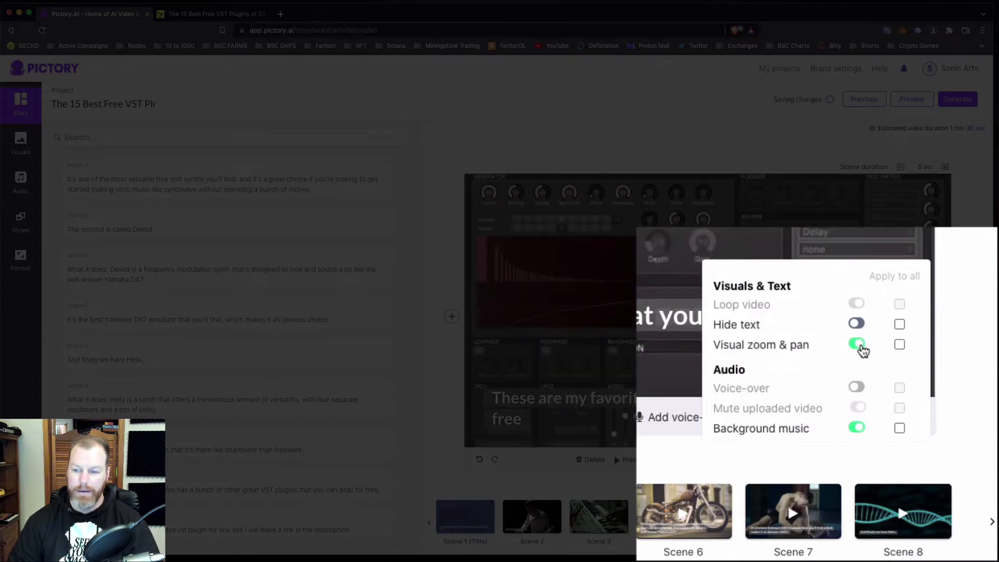
pyautogui.click(696, 221)
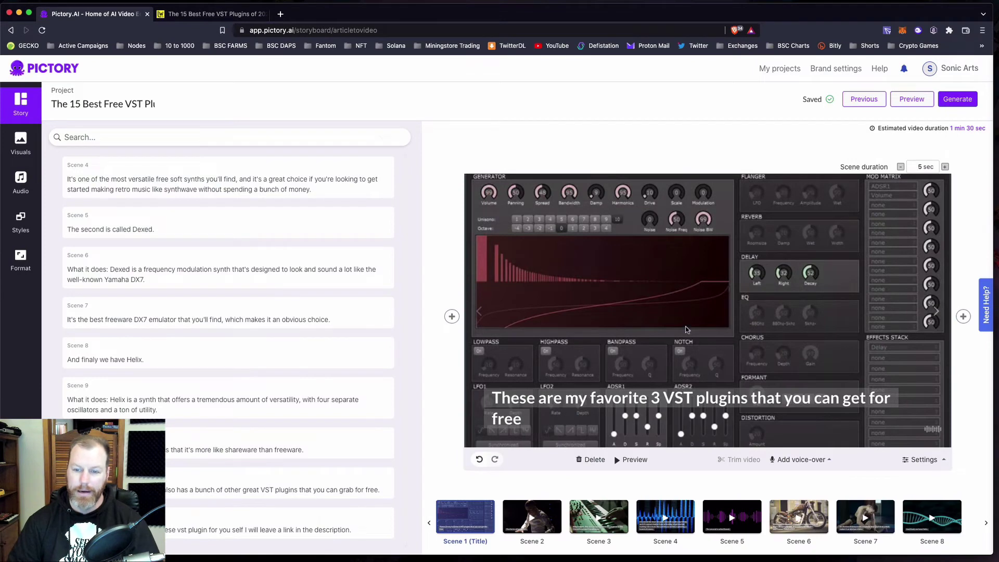
# Preview Scenes 2 through 5 and bring up the visuals library for Scene 5.
pyautogui.click(935, 312)
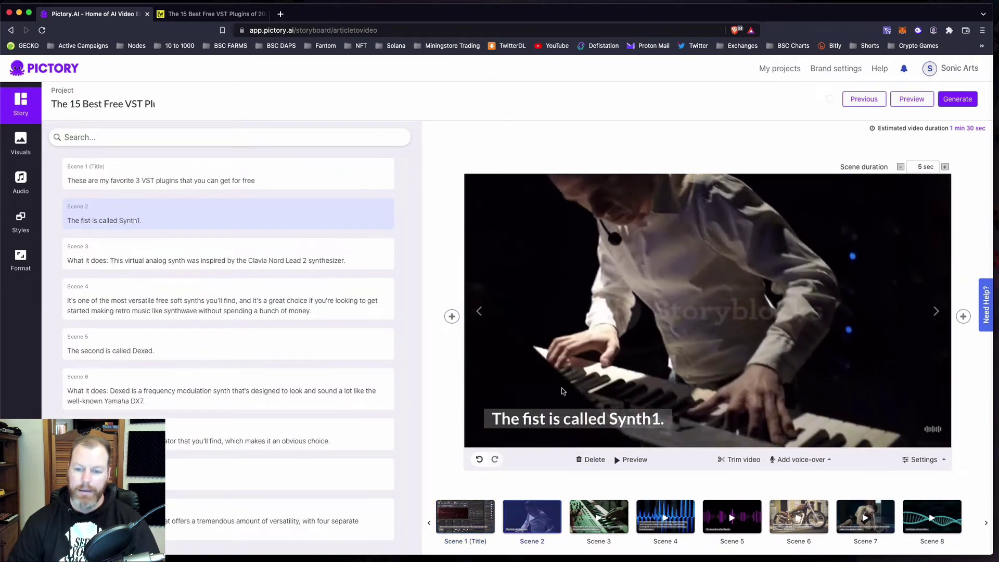
pyautogui.click(935, 311)
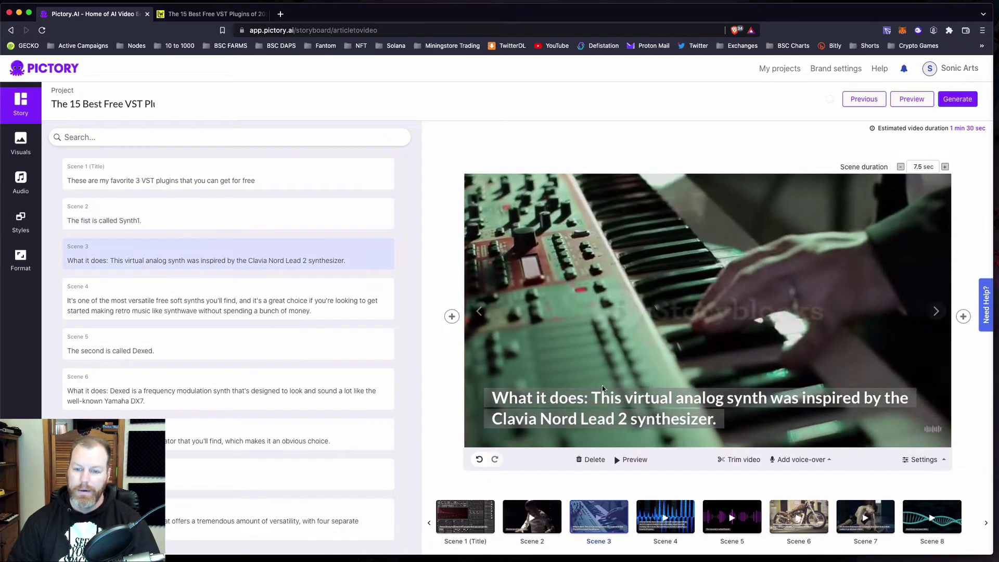
pyautogui.moveTo(791, 406)
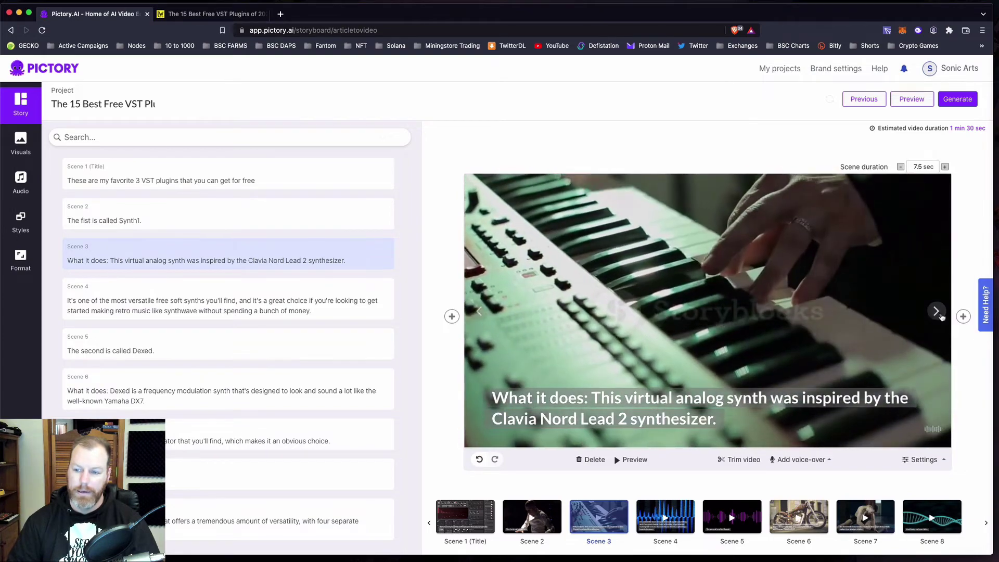
pyautogui.click(936, 311)
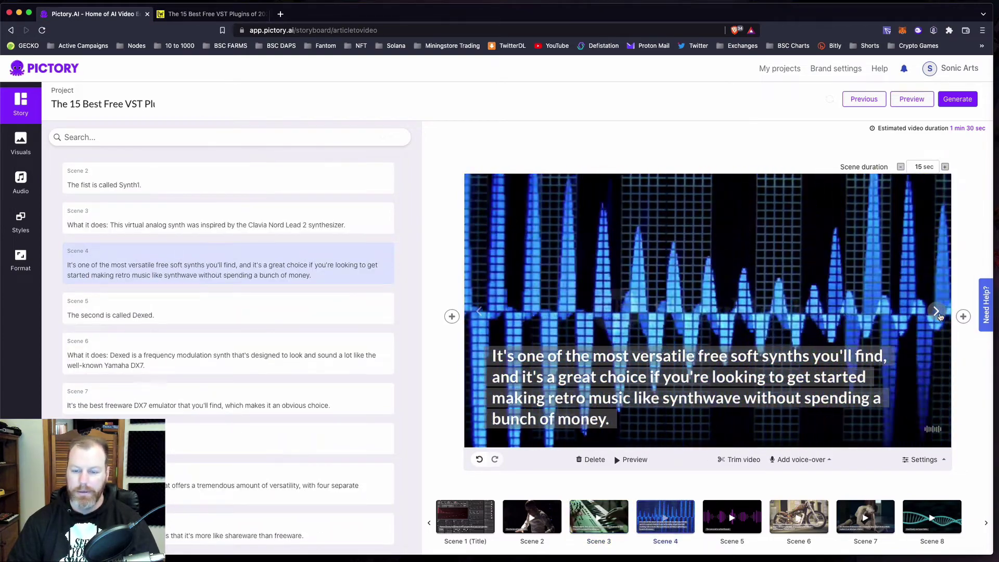
pyautogui.click(939, 316)
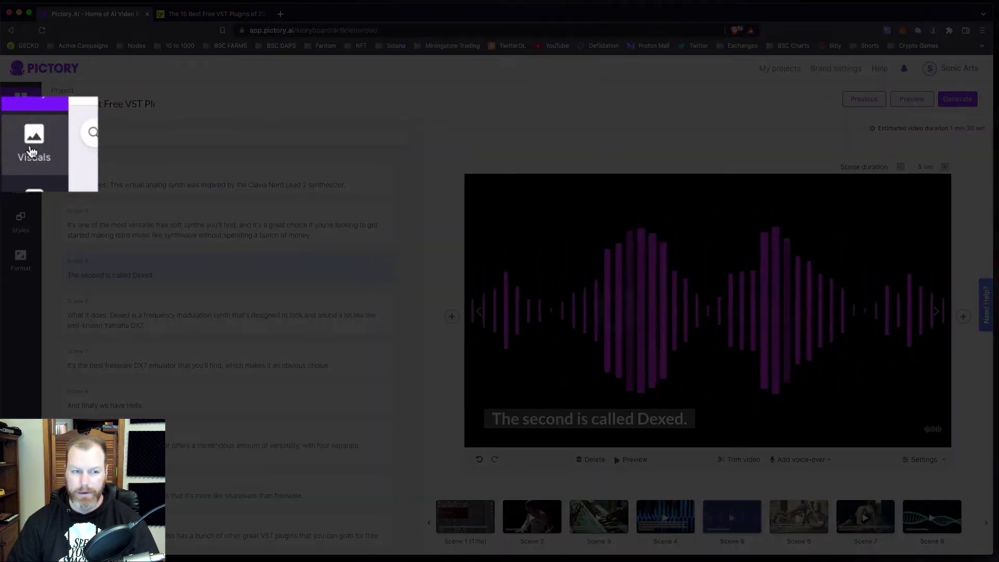
pyautogui.click(21, 139)
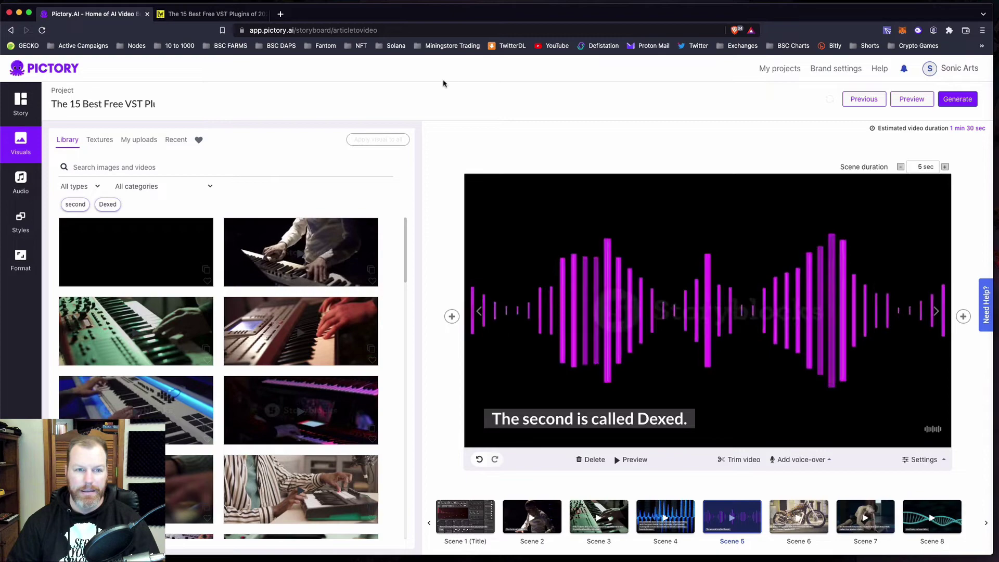
# Search DuckDuckGo images for 'dexed synth' and save the KVR Dexed screenshot as a PNG.
pyautogui.click(280, 14)
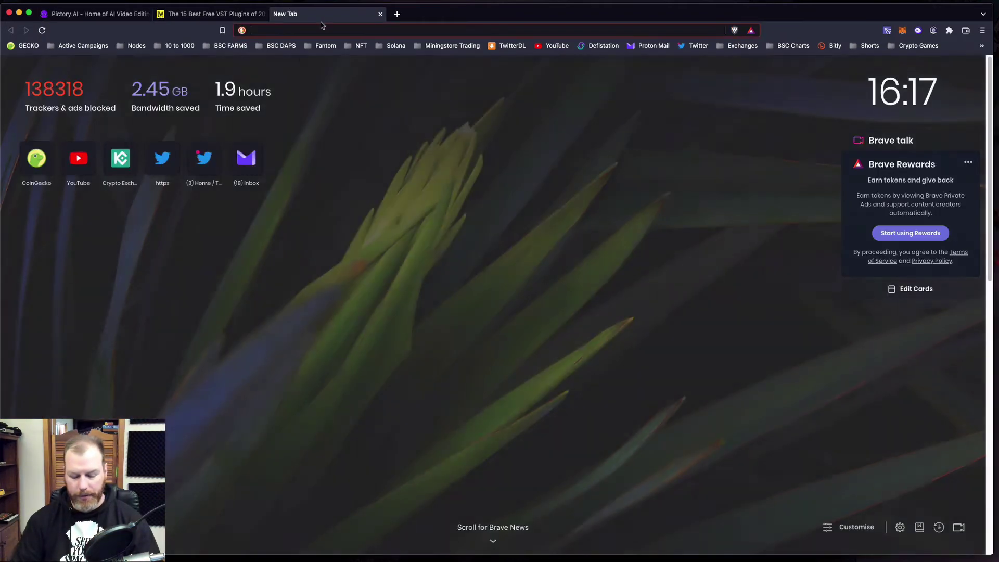
pyautogui.write('dexed s')
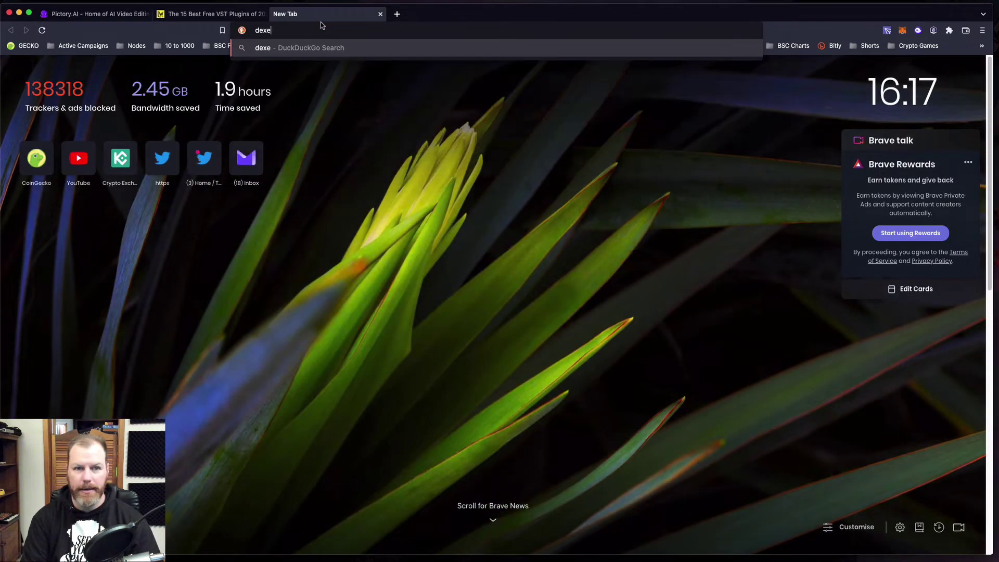
pyautogui.write('ynth')
pyautogui.press('Return')
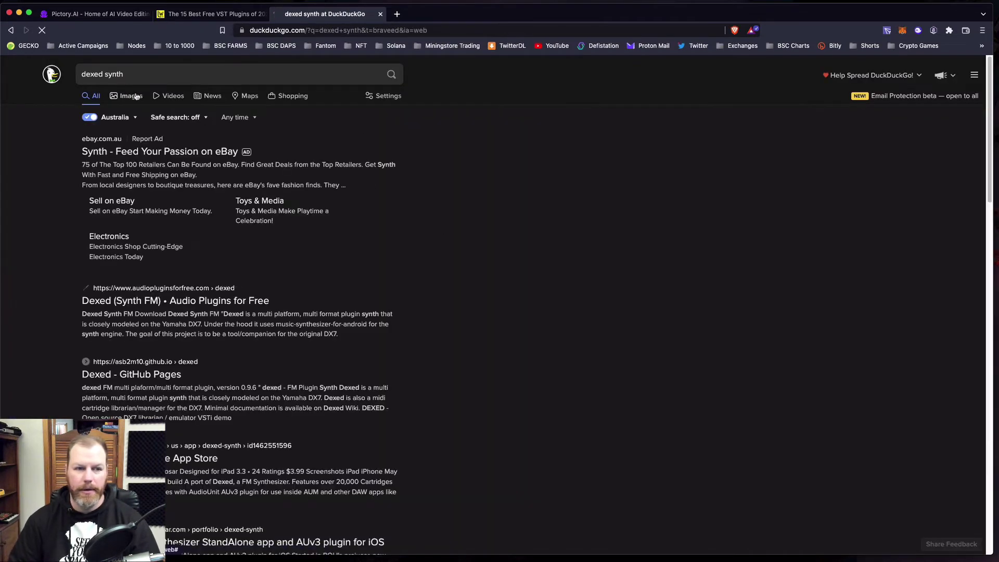
pyautogui.click(132, 97)
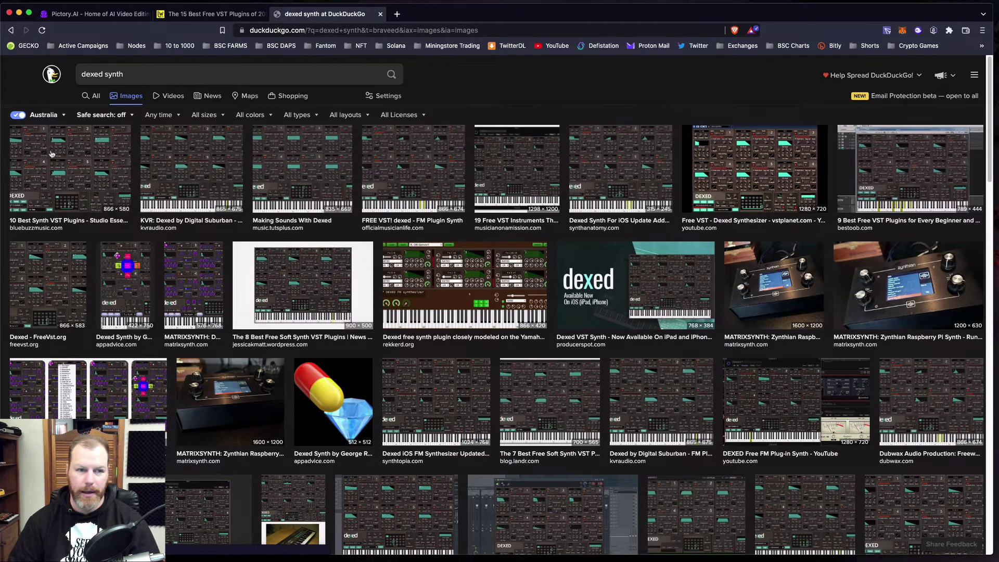
pyautogui.click(183, 164)
pyautogui.rightClick(272, 324)
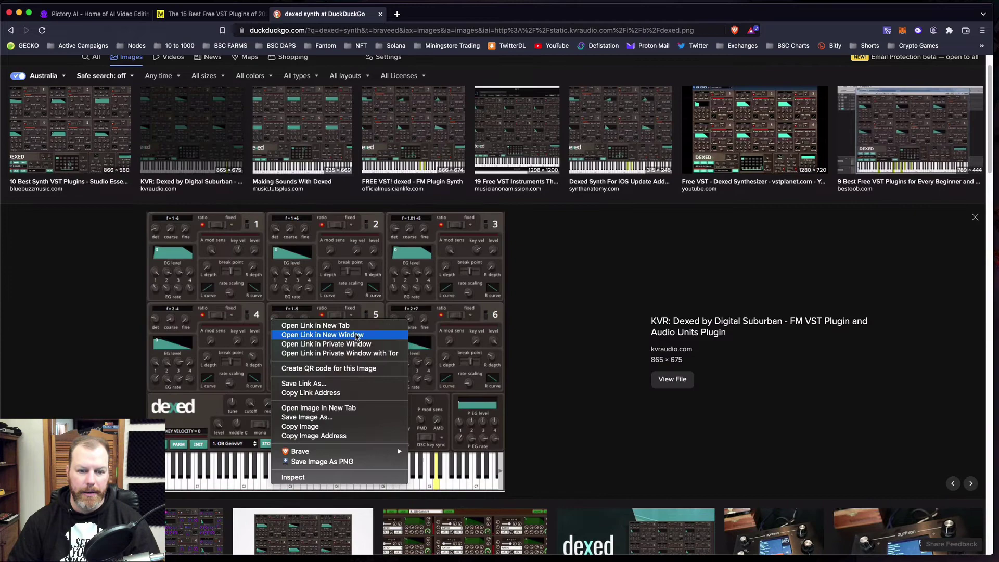
pyautogui.click(345, 462)
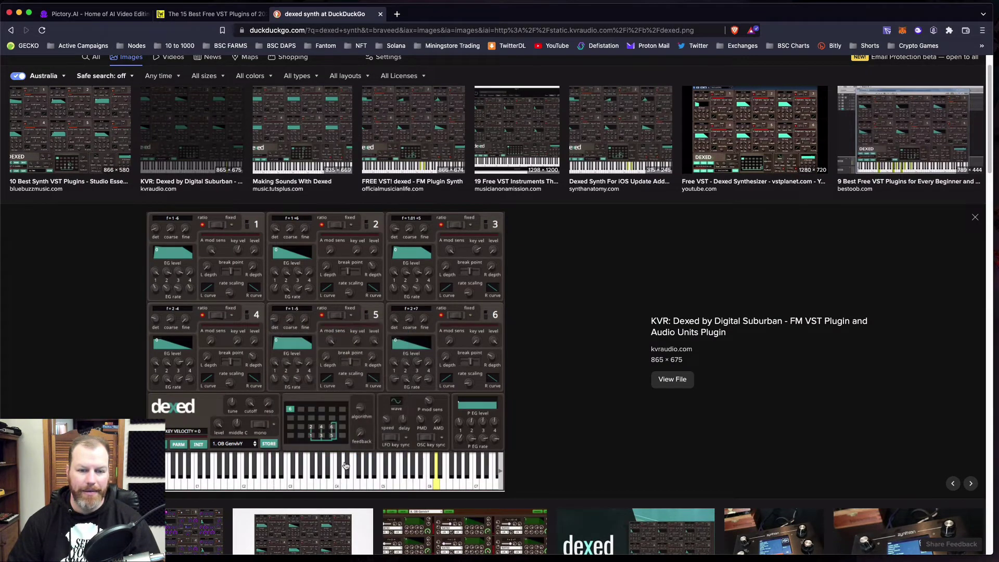
pyautogui.press('super+1')
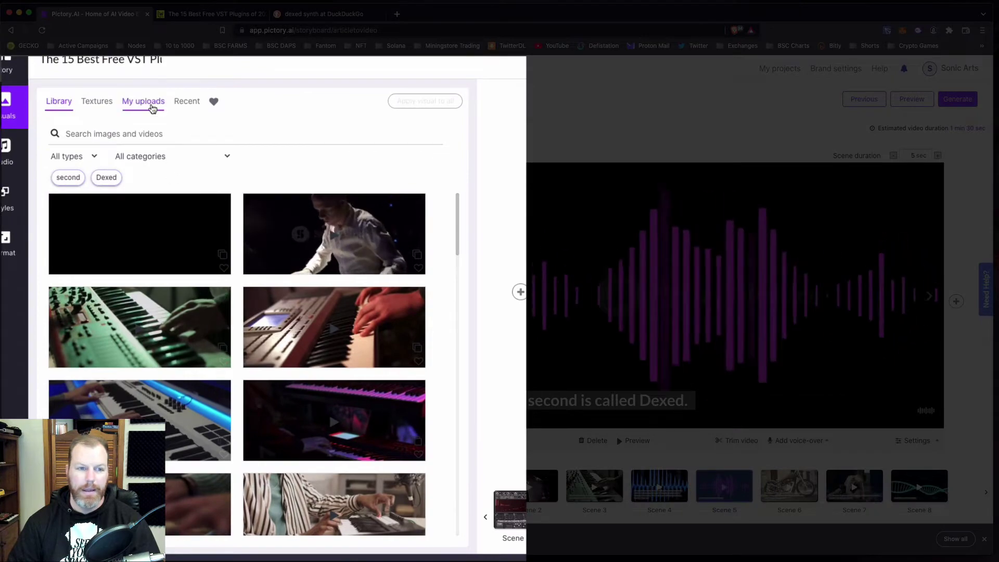
# Upload the saved Dexed PNG in My uploads as the Scene 5 visual.
pyautogui.click(146, 142)
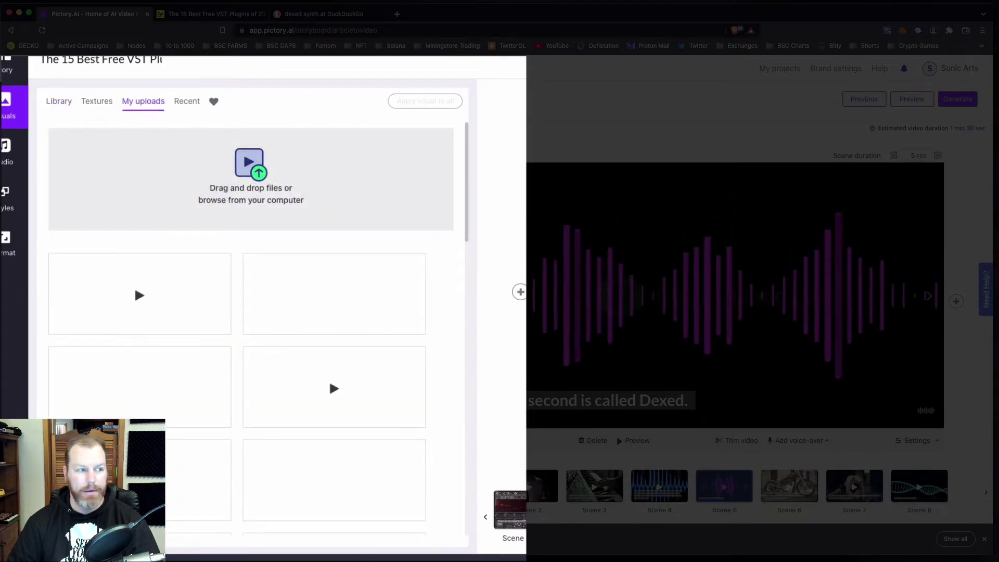
pyautogui.moveTo(152, 108); pyautogui.dragTo(172, 187)
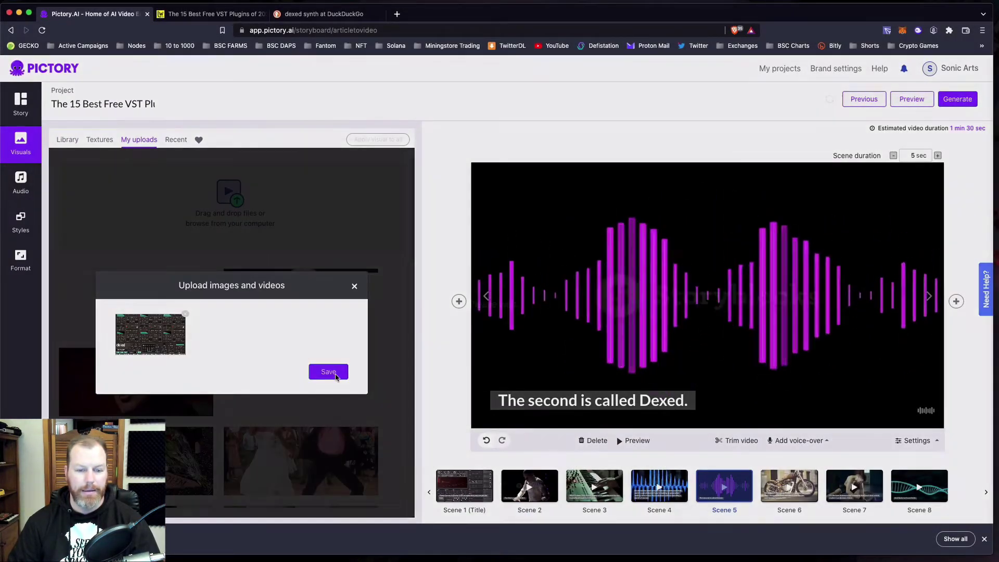
pyautogui.click(336, 377)
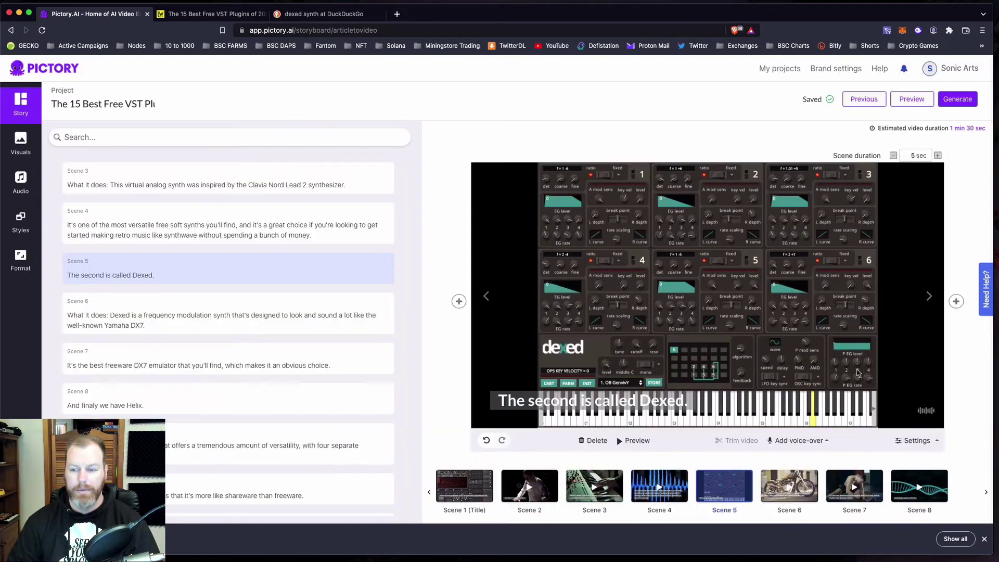
# Enable visual zoom and pan for Scene 5 and switch off its background music.
pyautogui.click(911, 441)
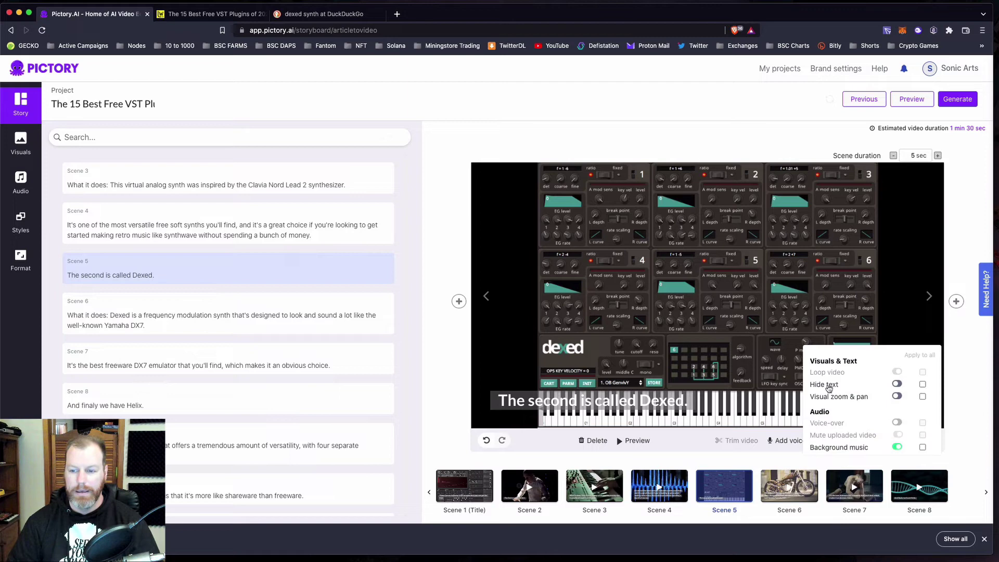
pyautogui.click(897, 397)
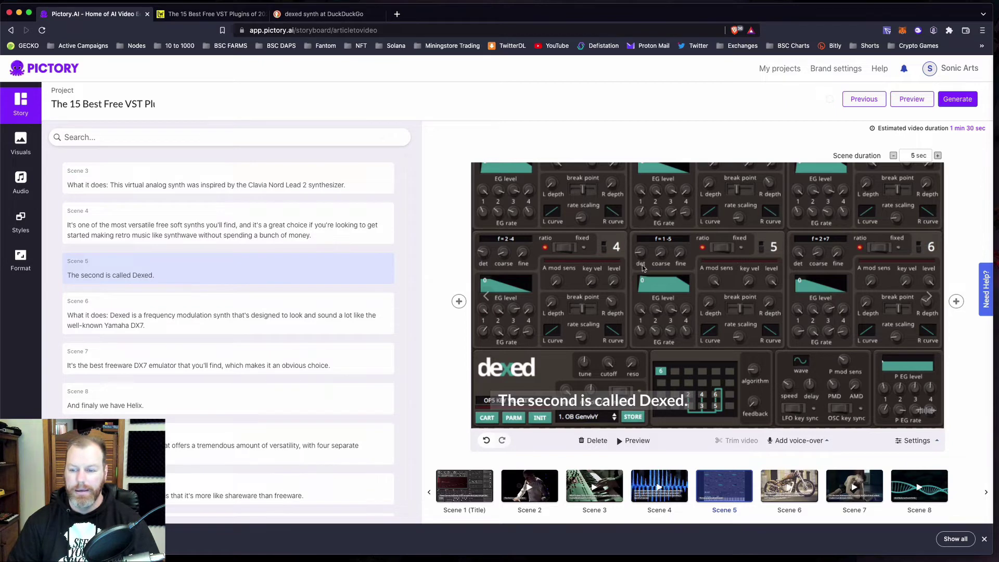
pyautogui.click(912, 441)
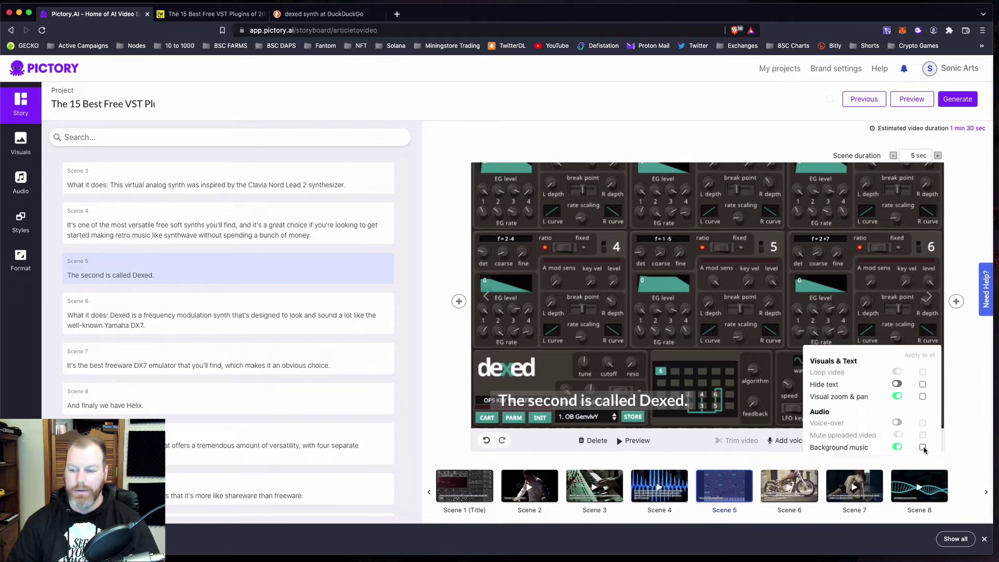
pyautogui.click(923, 448)
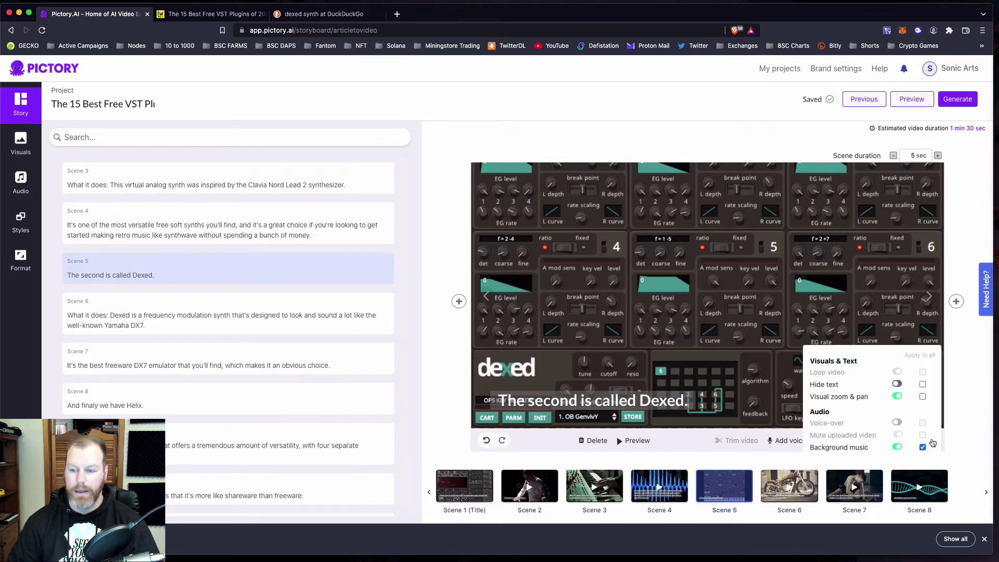
pyautogui.click(896, 451)
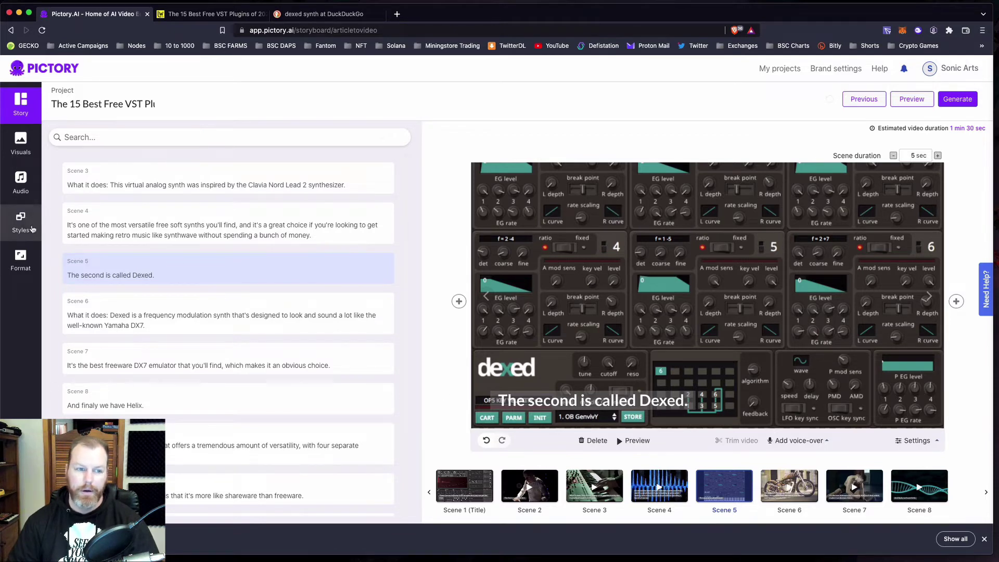
# Check the background music volume in Audio Settings, leaving it at 100%, then return to the script.
pyautogui.click(22, 185)
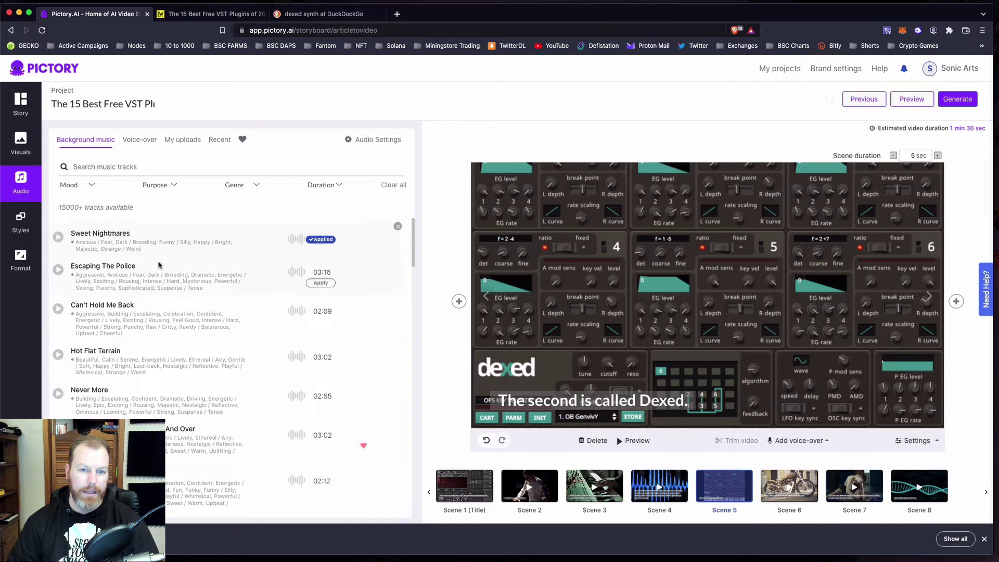
pyautogui.click(377, 144)
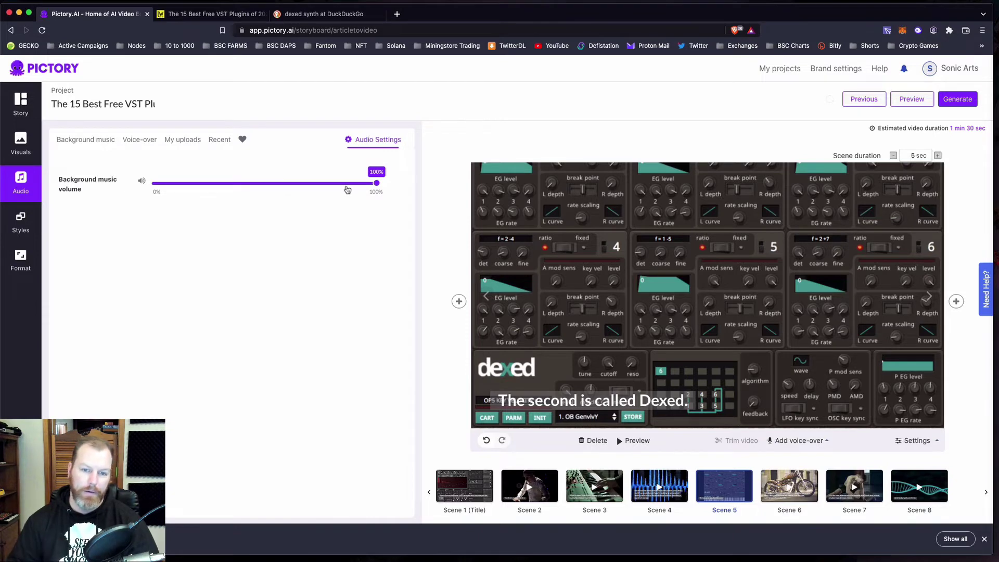
pyautogui.moveTo(376, 187); pyautogui.dragTo(401, 187)
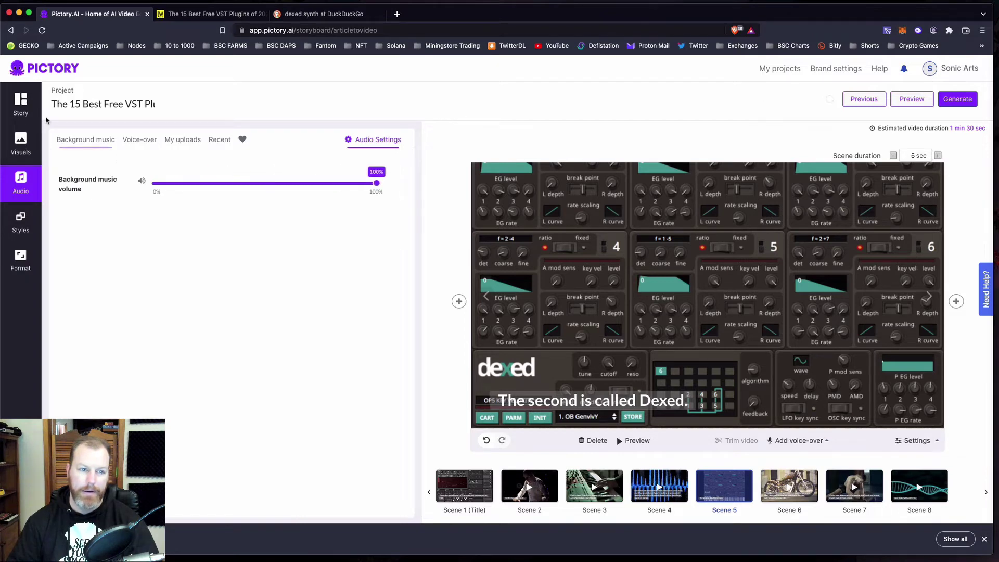
pyautogui.click(21, 104)
# Give scene 6 the striped-shirt musician-at-keyboard stock clip.
pyautogui.click(929, 298)
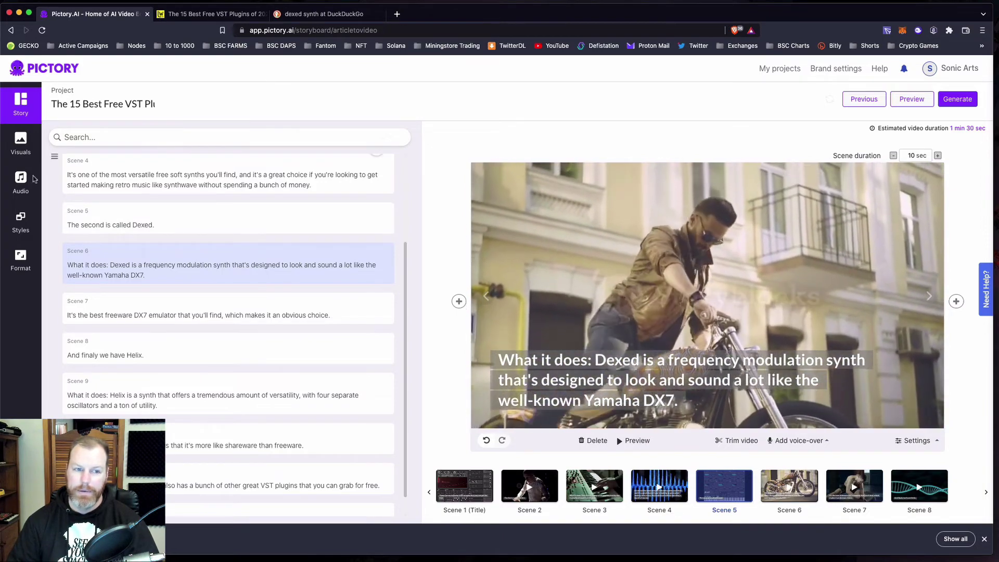
pyautogui.click(21, 143)
pyautogui.click(99, 140)
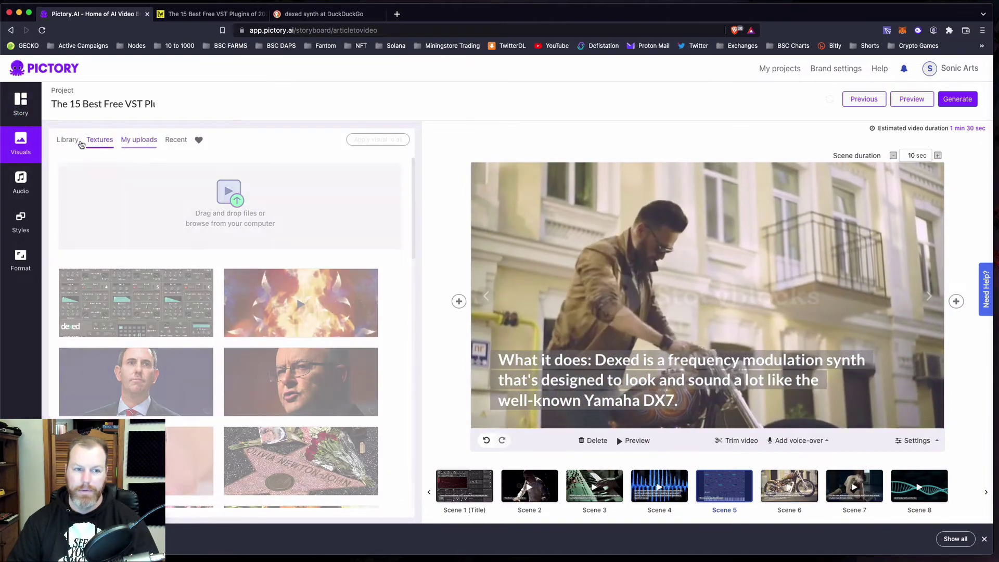
pyautogui.click(68, 140)
pyautogui.scroll(-4, 255, 358)
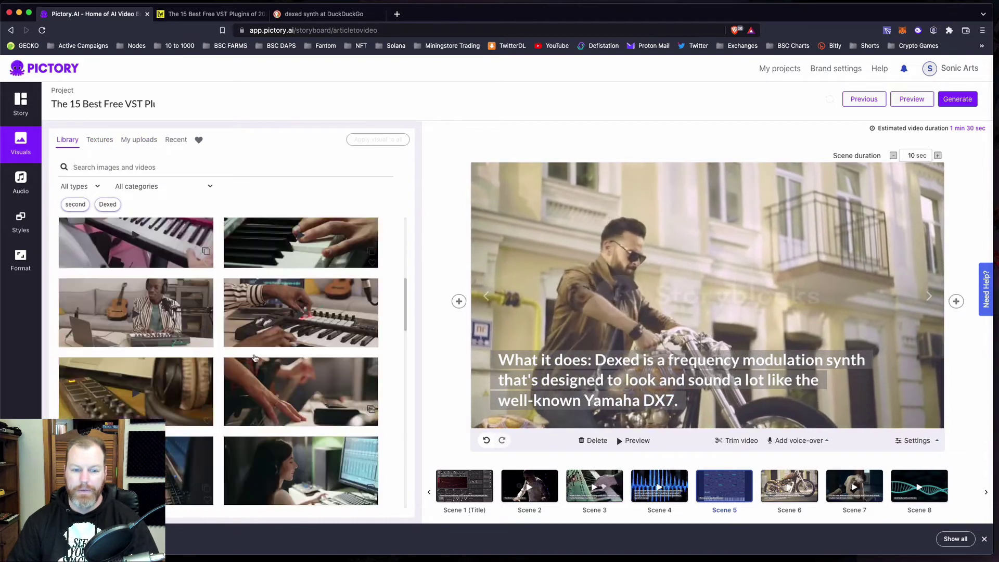
pyautogui.click(161, 316)
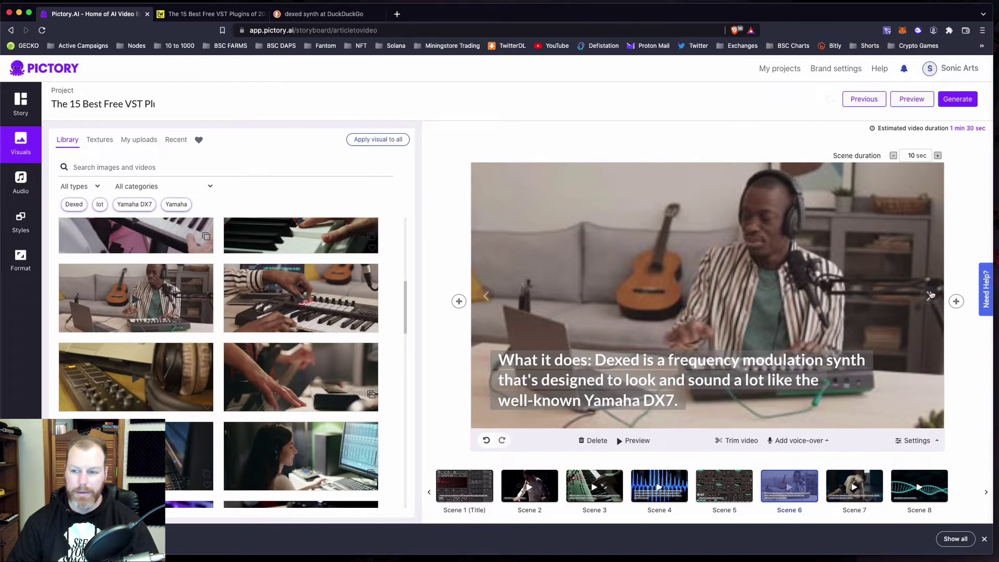
# Give scene 7 the keyboard close-up stock clip and move on to scene 8.
pyautogui.click(930, 296)
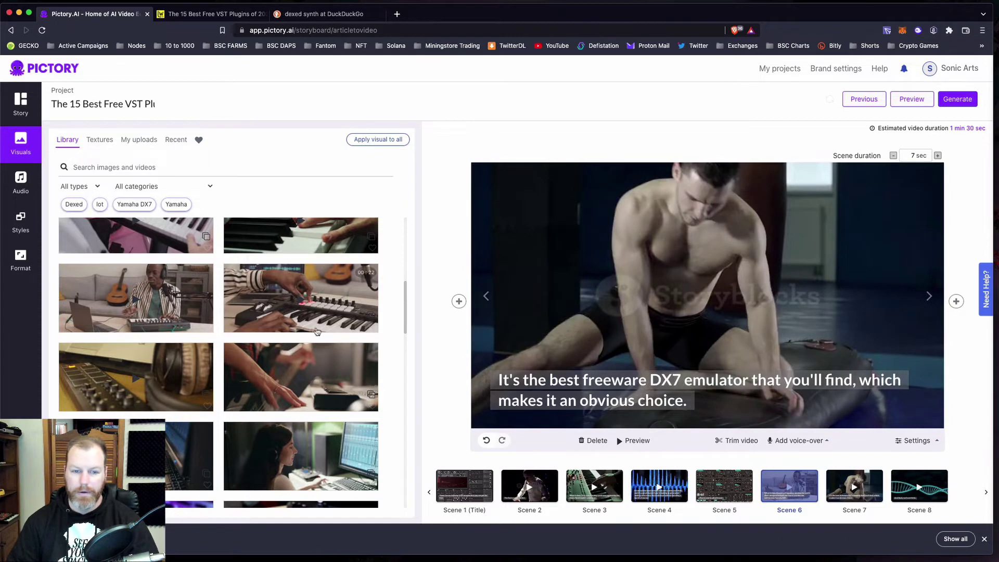
pyautogui.click(317, 328)
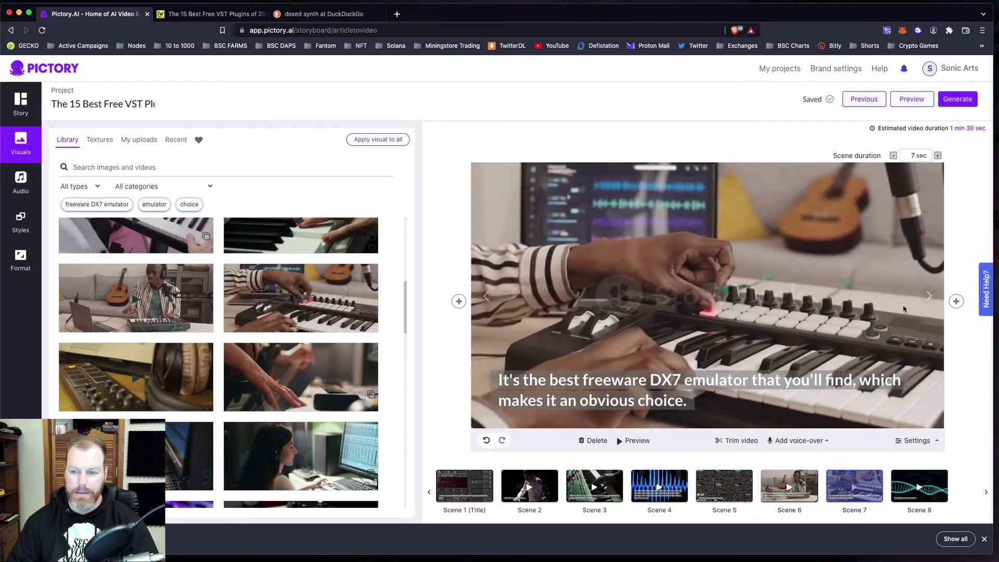
pyautogui.click(928, 296)
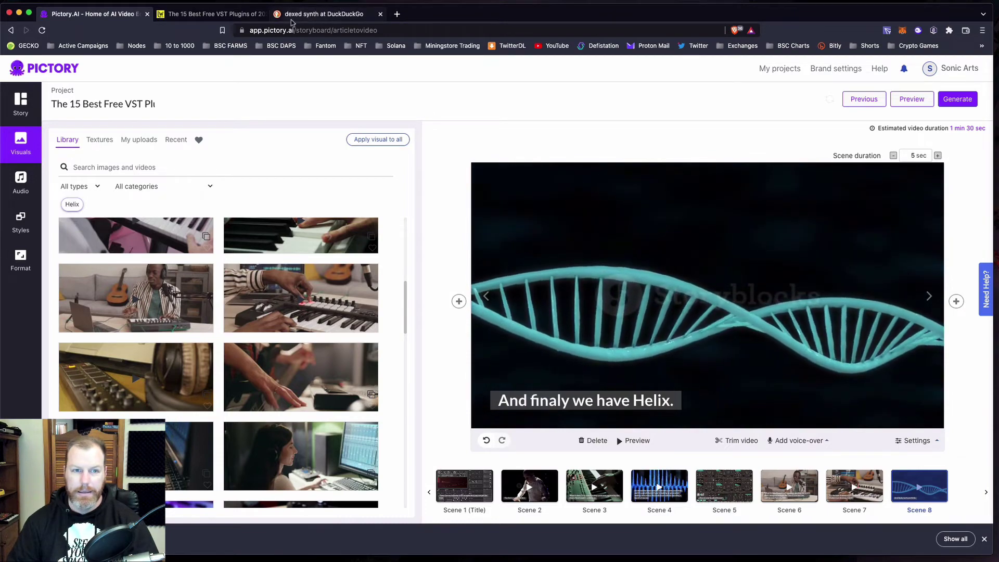
# Save the 03 Helix screenshot from the Lifewire article to Downloads as a PNG.
pyautogui.click(213, 13)
pyautogui.scroll(-15, 657, 355)
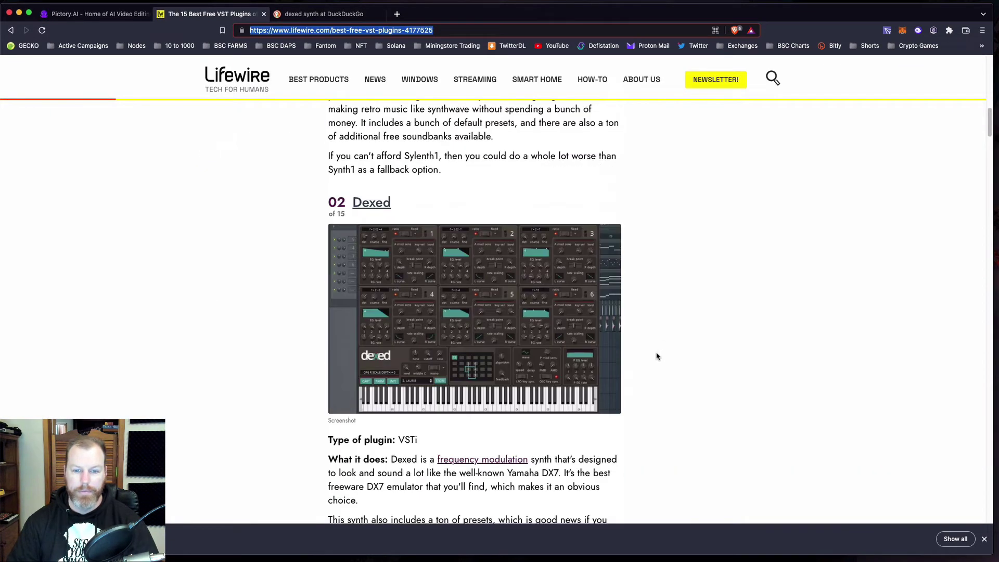
pyautogui.rightClick(474, 224)
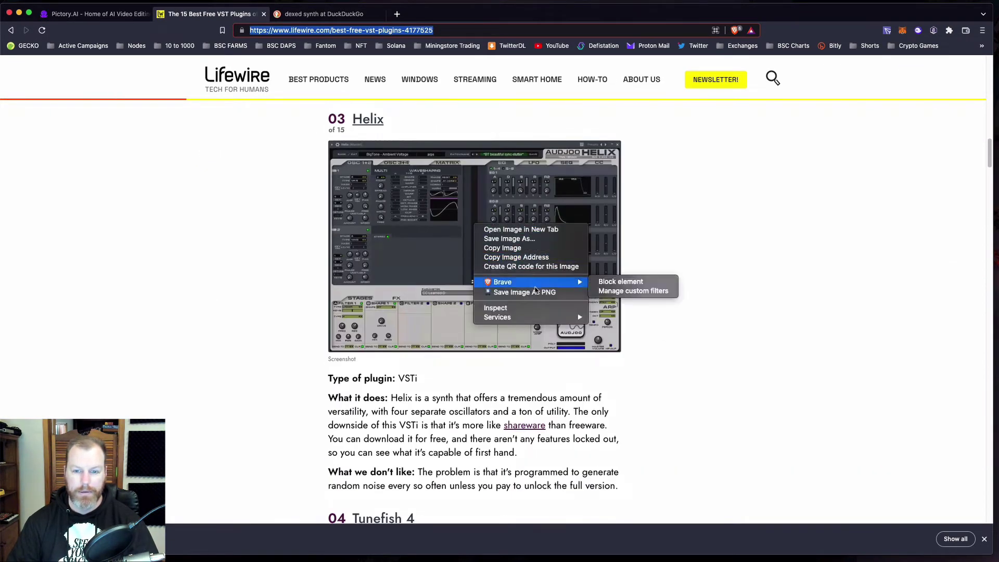
pyautogui.click(557, 293)
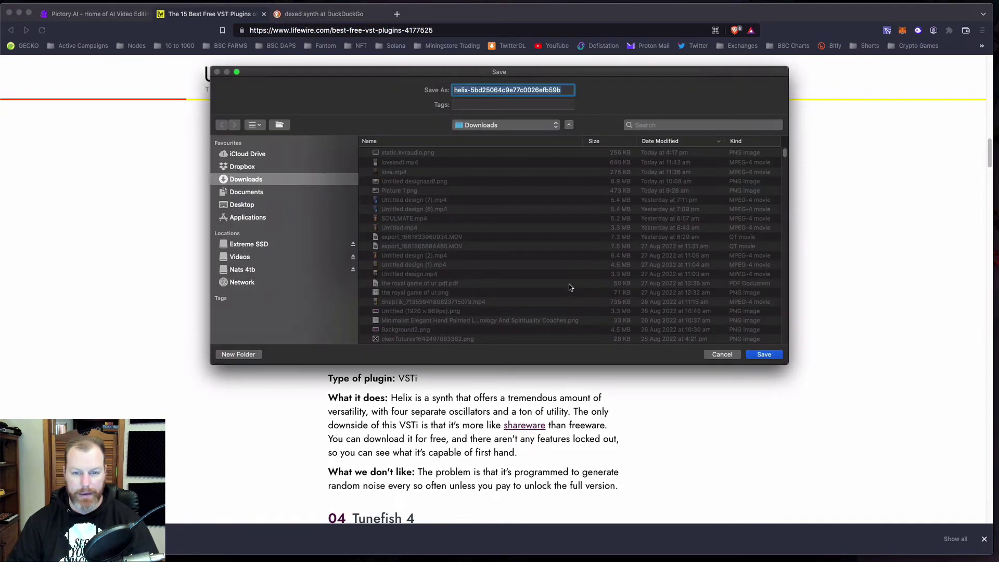
pyautogui.click(763, 354)
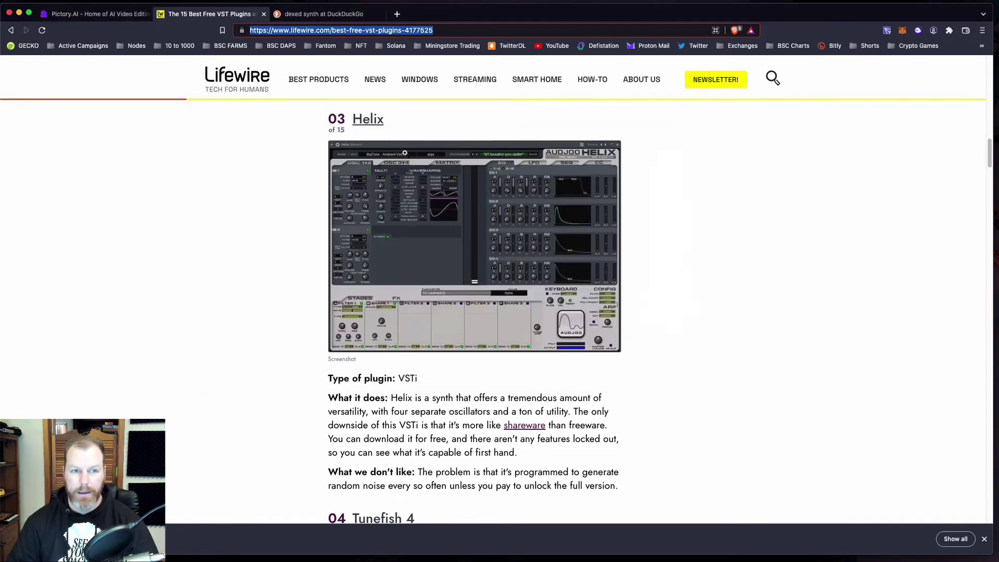
# Back in Pictory, page to scene 12, dismiss the download bar and show the Audio panel.
pyautogui.click(99, 13)
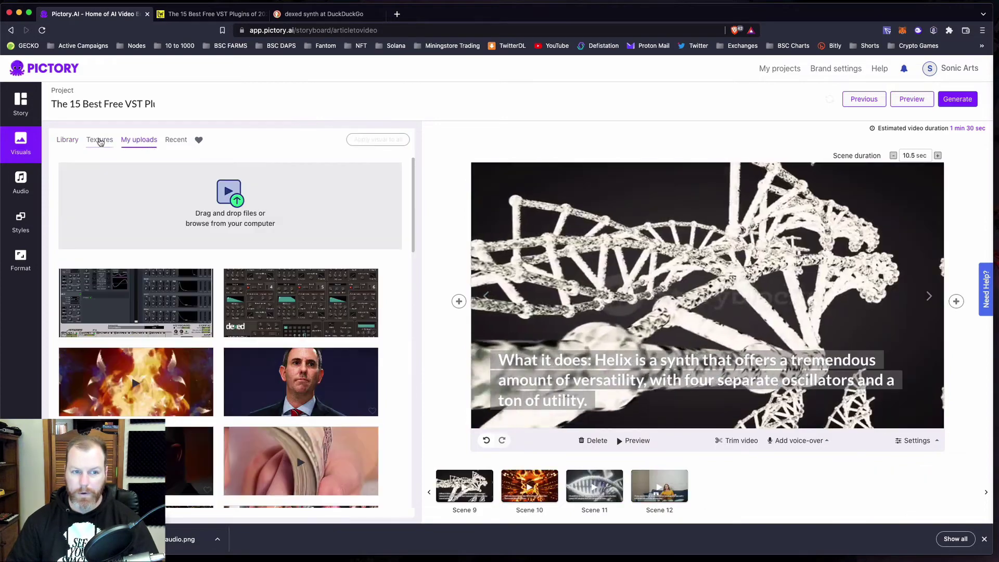
pyautogui.click(99, 140)
pyautogui.click(68, 140)
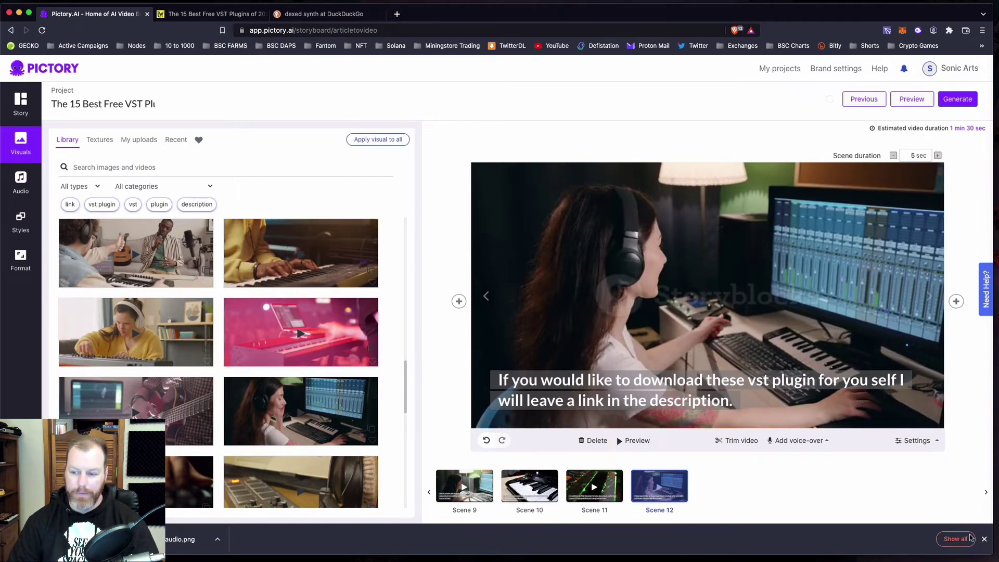
pyautogui.click(984, 538)
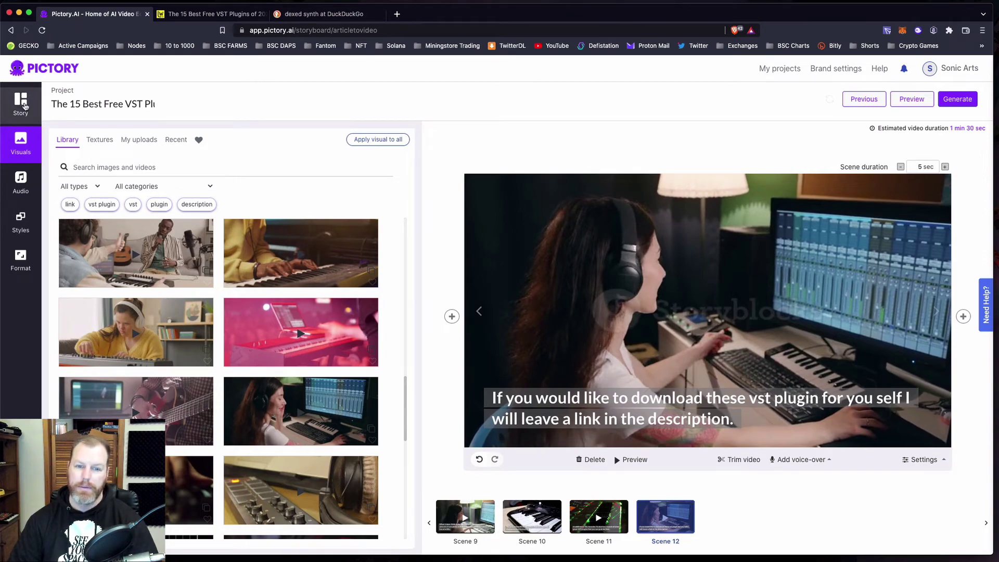
pyautogui.click(21, 105)
pyautogui.click(21, 145)
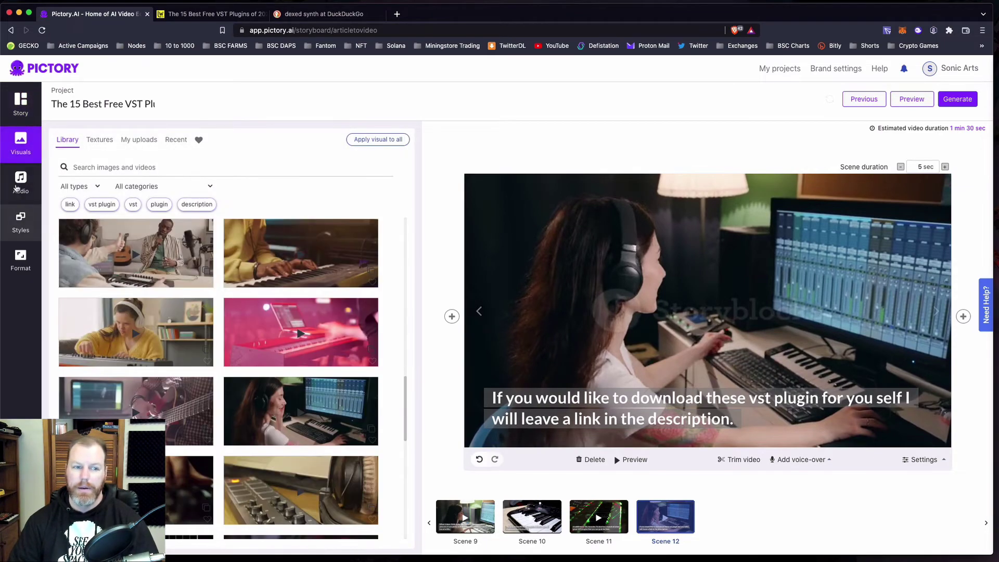
pyautogui.click(20, 182)
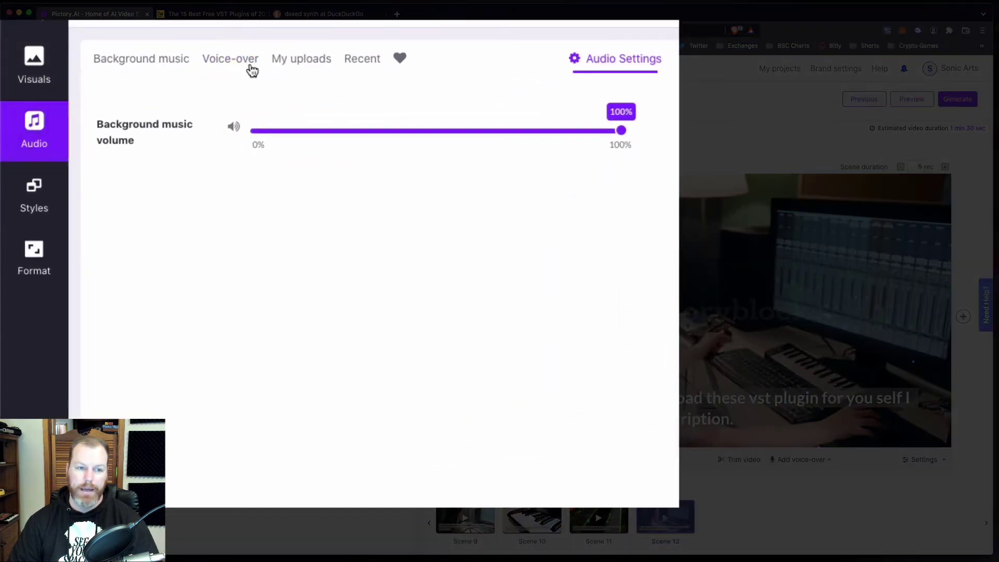
# Audition the Joanna and Scott voices, apply Scott, and preview scene 12.
pyautogui.click(229, 61)
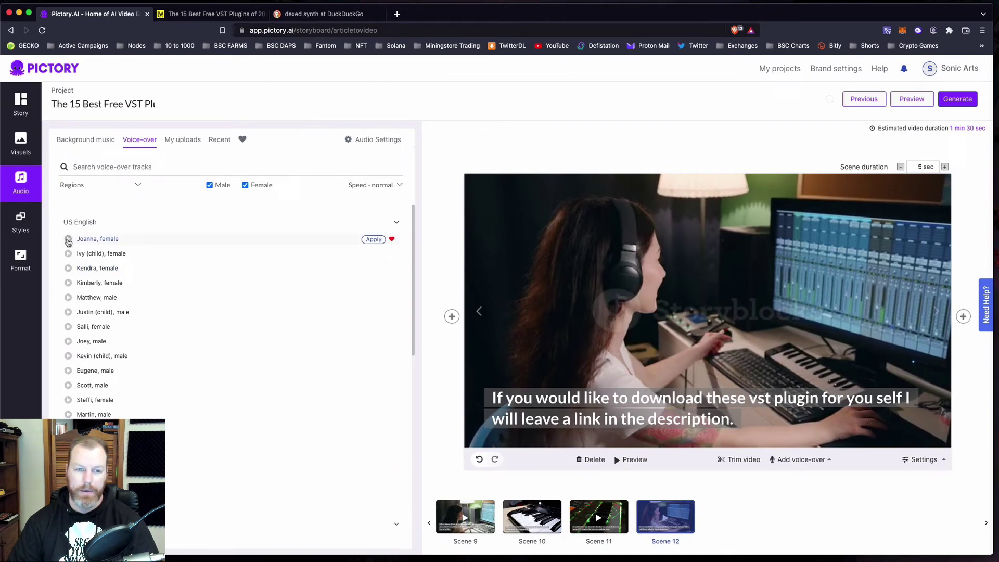
pyautogui.click(68, 240)
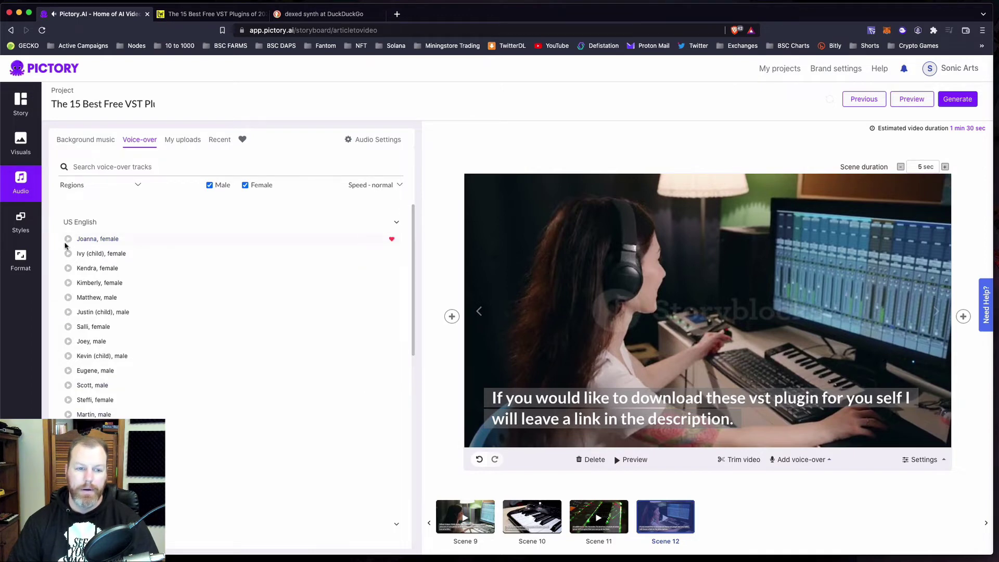
pyautogui.click(69, 388)
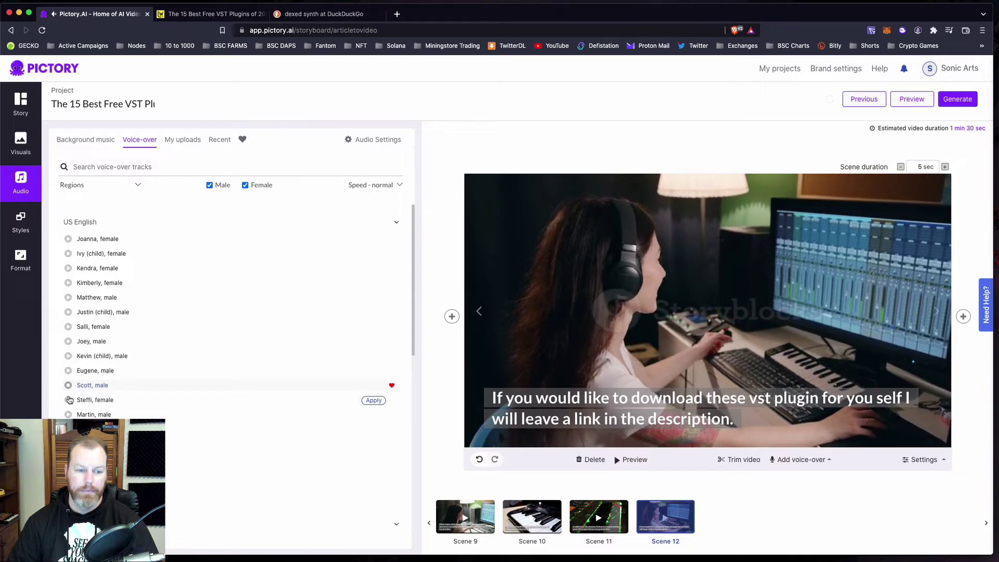
pyautogui.moveTo(68, 388)
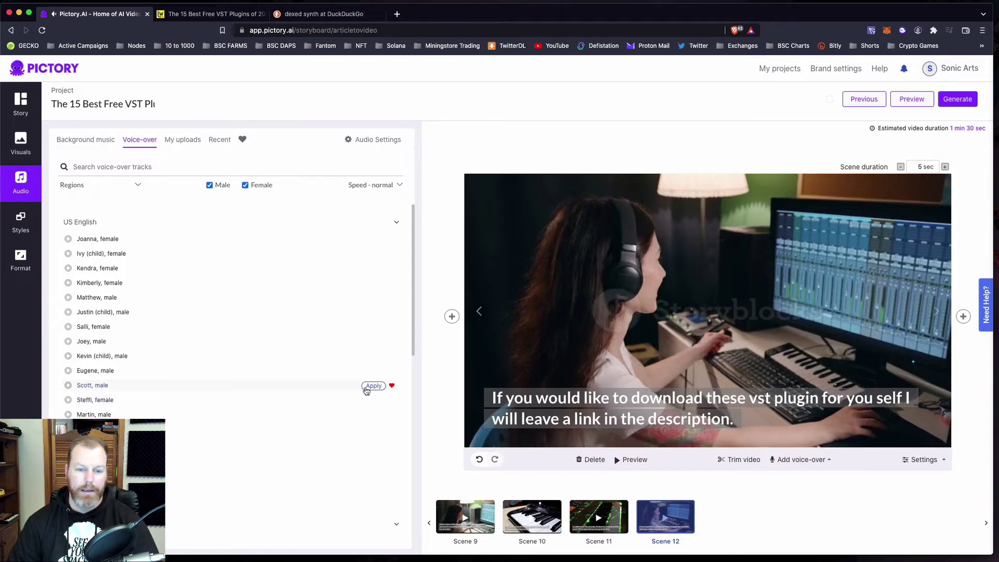
pyautogui.click(373, 386)
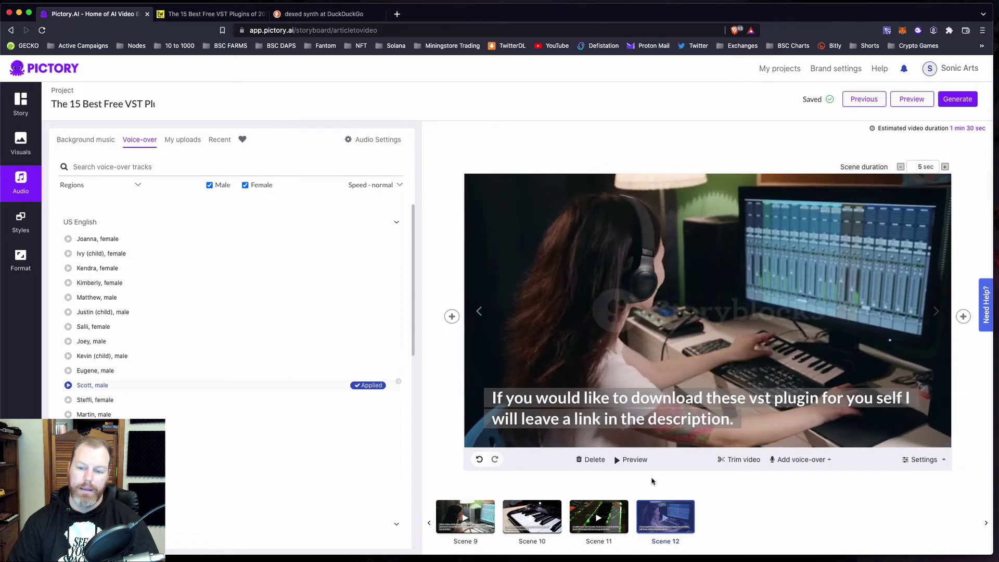
pyautogui.click(622, 461)
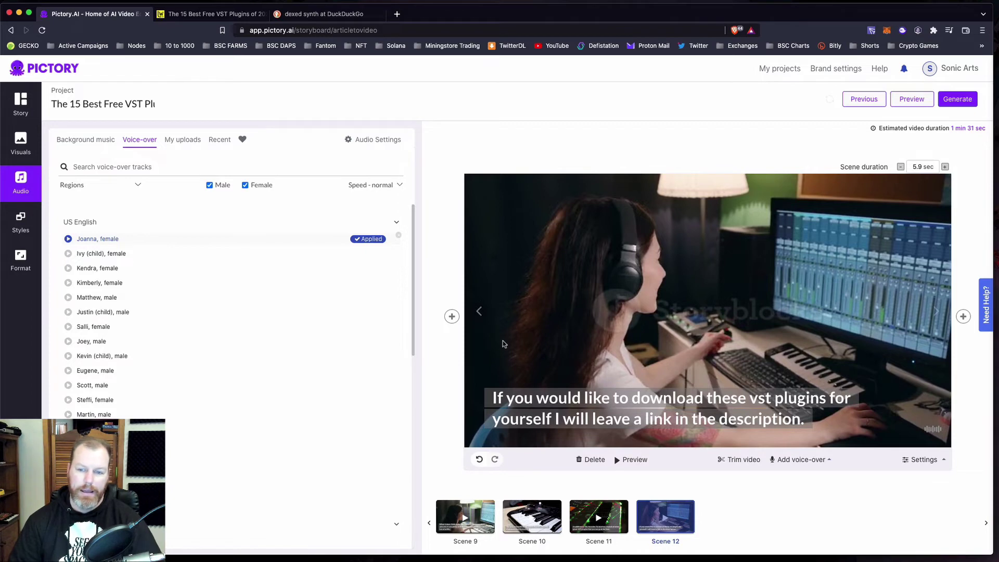
# Apply the background music to all scenes and page back to the earlier scenes 1 to 8.
pyautogui.click(924, 459)
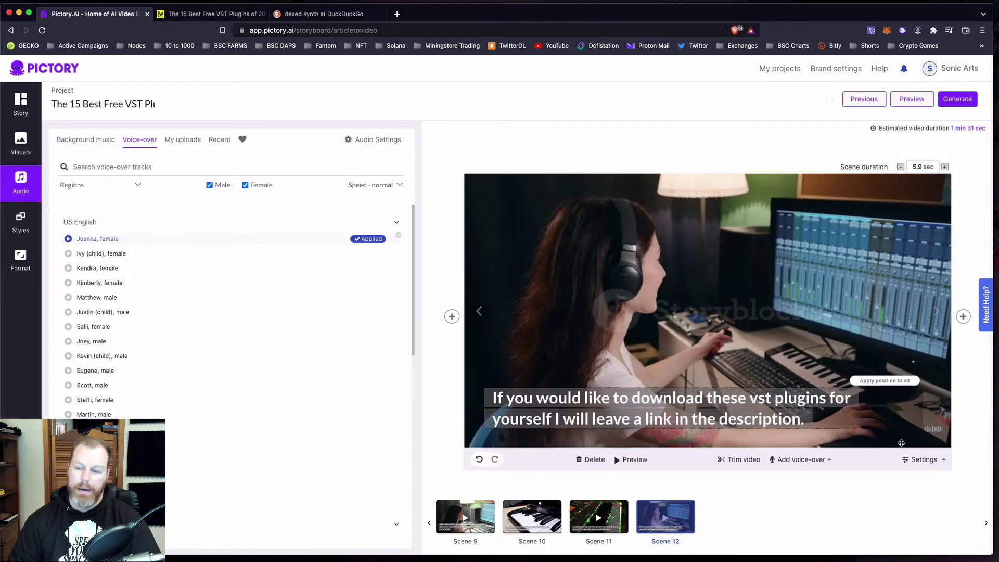
pyautogui.click(929, 466)
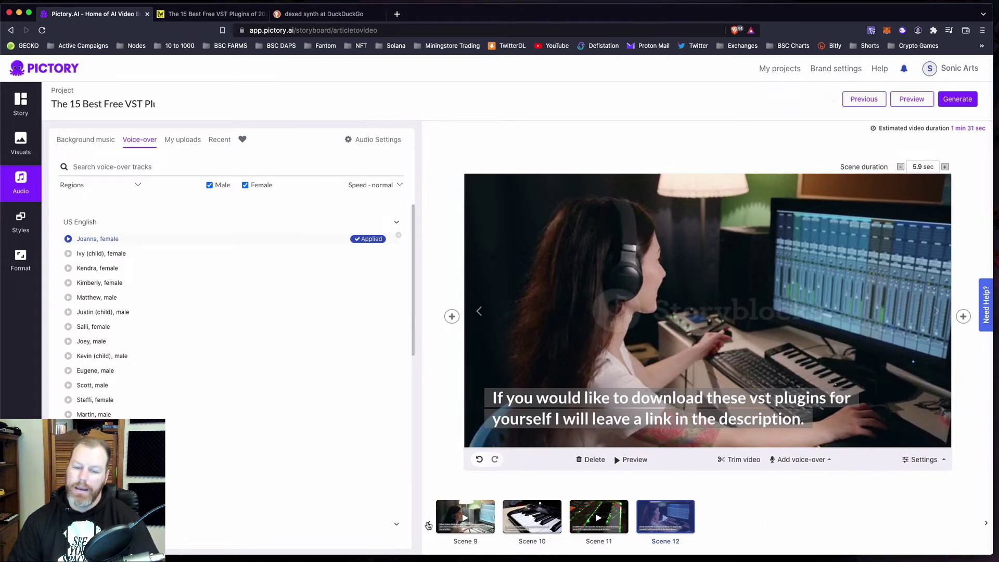
pyautogui.click(429, 524)
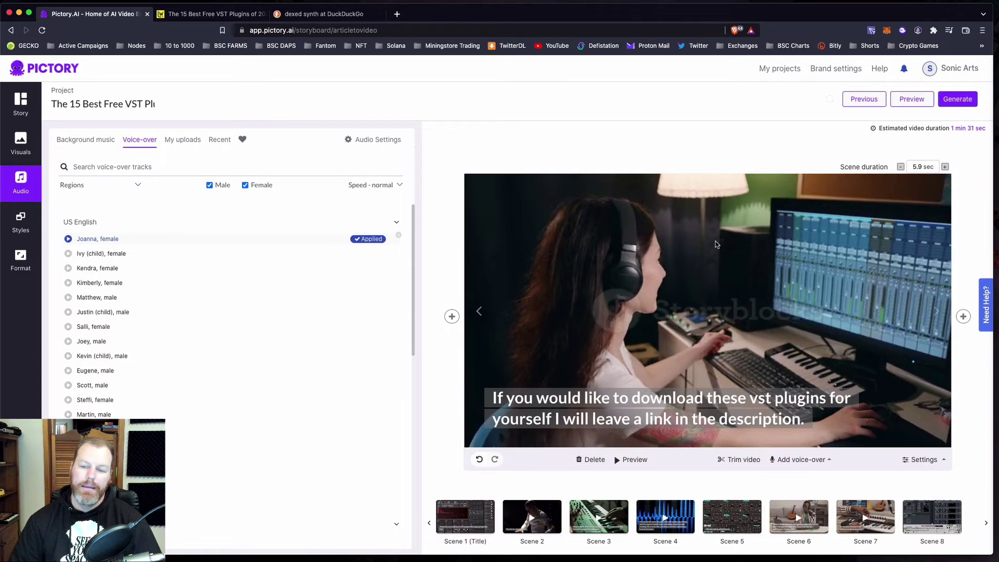
pyautogui.click(919, 460)
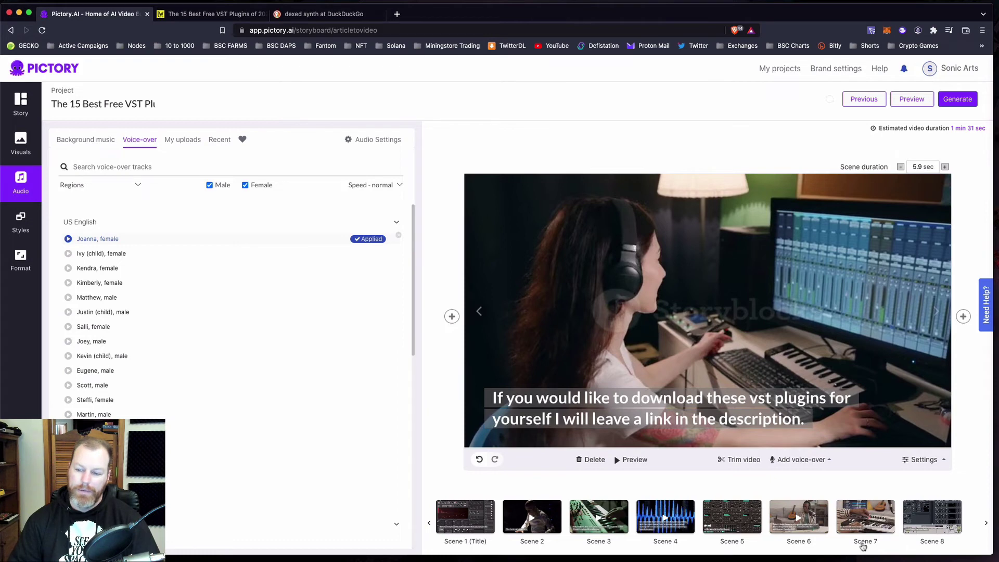
# Generate the storyboard as a Video from the Generate dropdown.
pyautogui.click(960, 98)
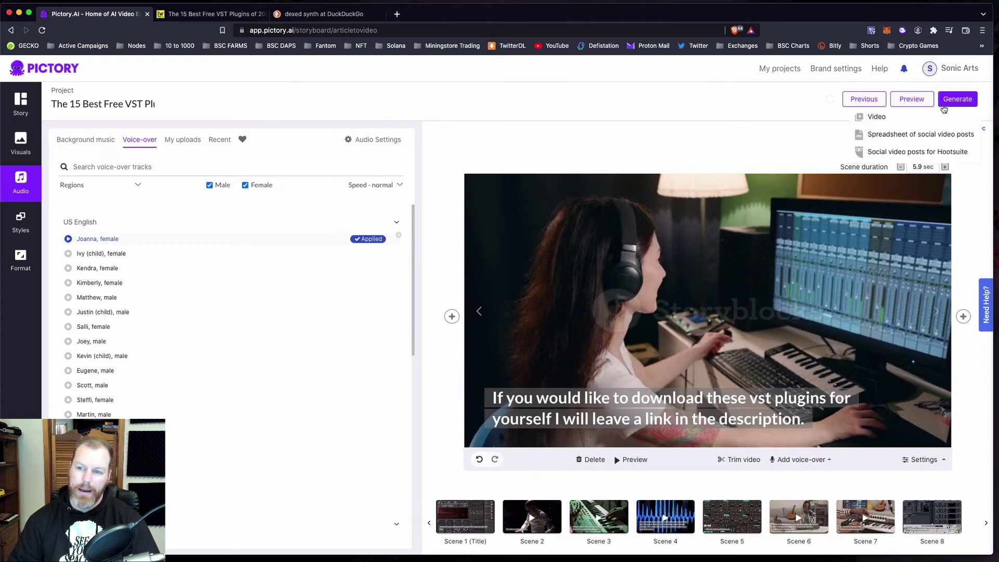
pyautogui.click(880, 117)
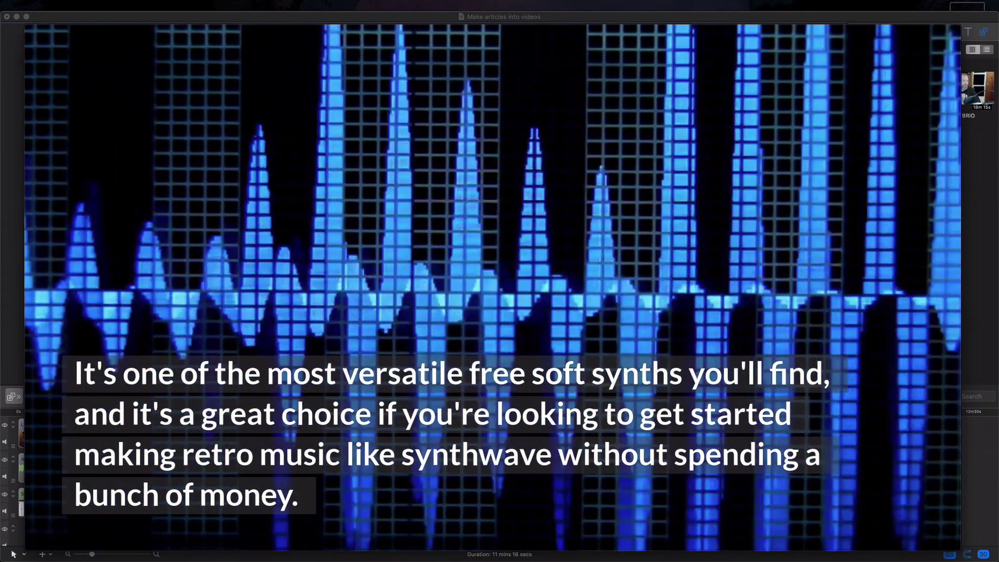
# Pause the exported MP4 at 0:15 on Synth1's 'retro music like synthwave' caption.
pyautogui.press('space')
pyautogui.moveTo(431, 240)
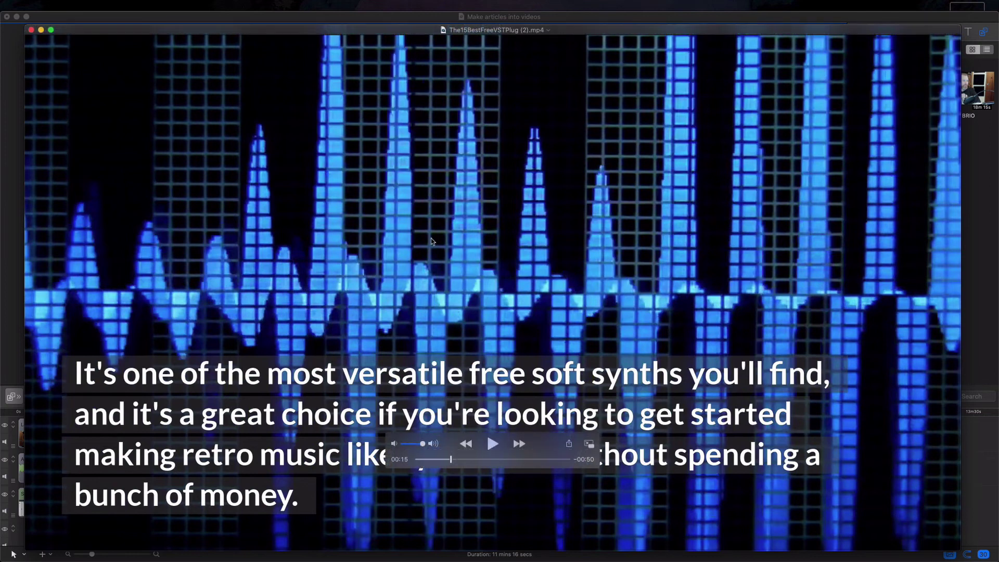